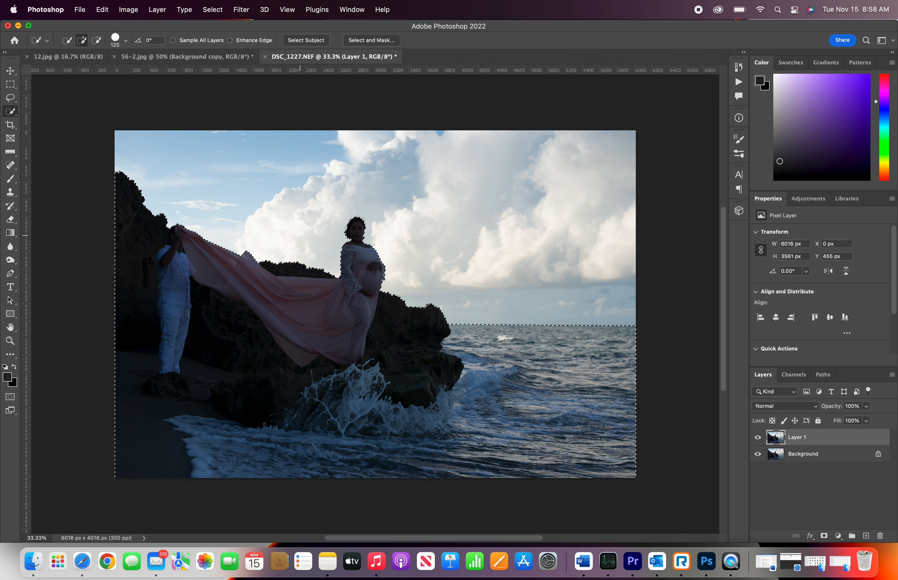
# Step: Open the Camera Raw Filter on the selected subjects and raise Shadows to +92
pyautogui.click(239, 7)
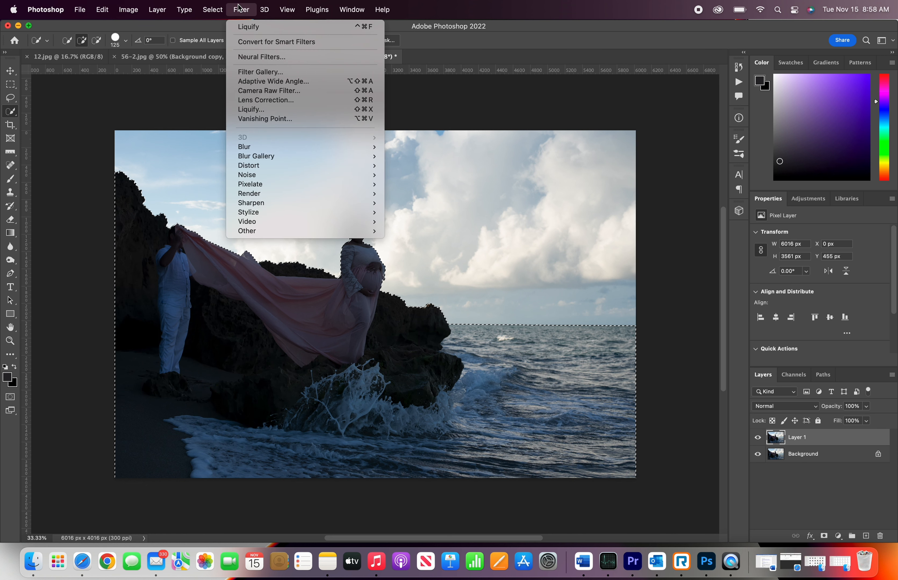
pyautogui.click(257, 90)
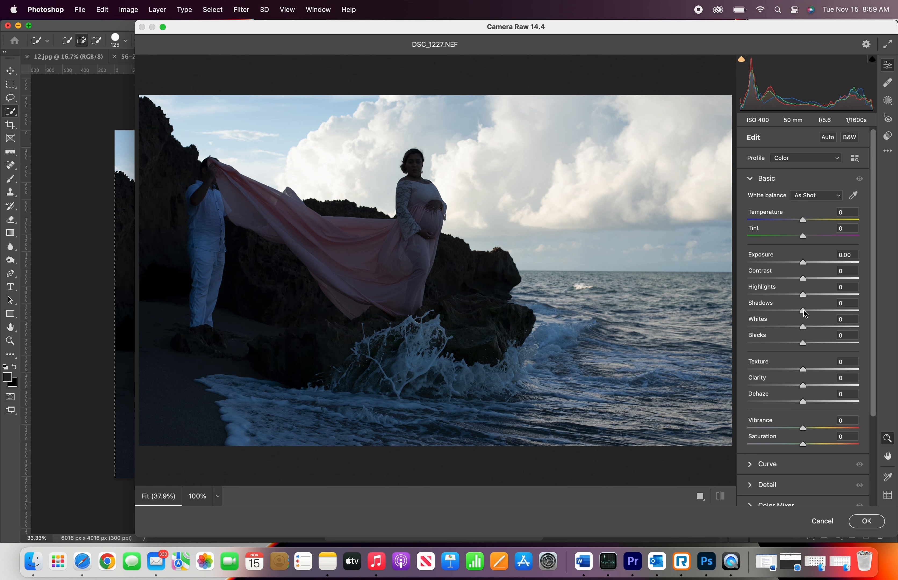
pyautogui.moveTo(803, 312); pyautogui.dragTo(854, 311)
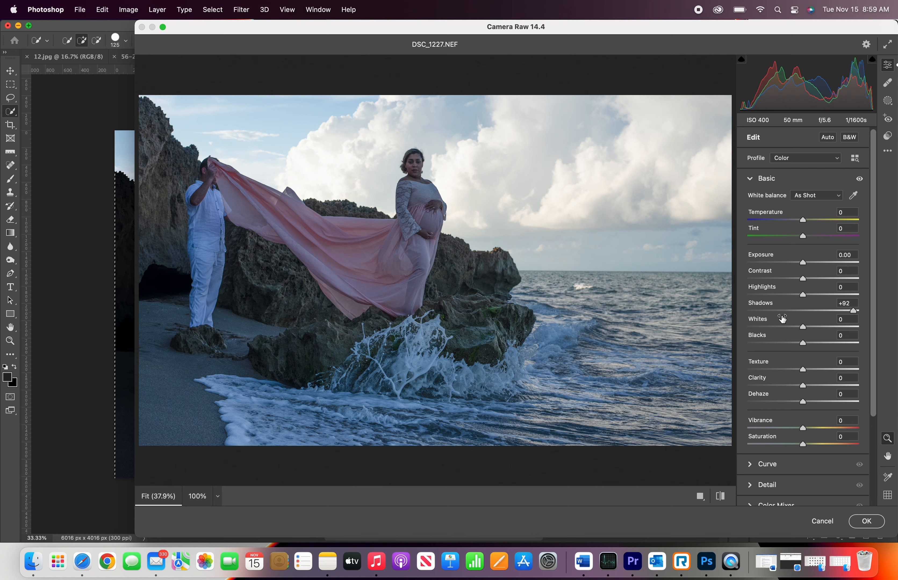
# Step: Set Whites to +47 and Blacks to +42 in the Camera Raw Filter
pyautogui.click(556, 226)
pyautogui.scroll(5, 556, 227)
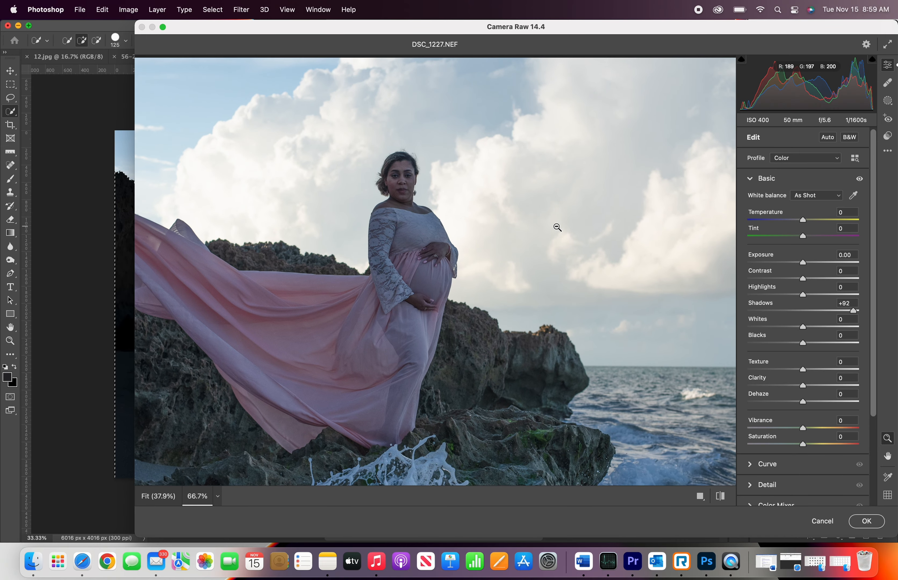
pyautogui.press('super+minus')
pyautogui.press('super+minus')
pyautogui.press('super+minus')
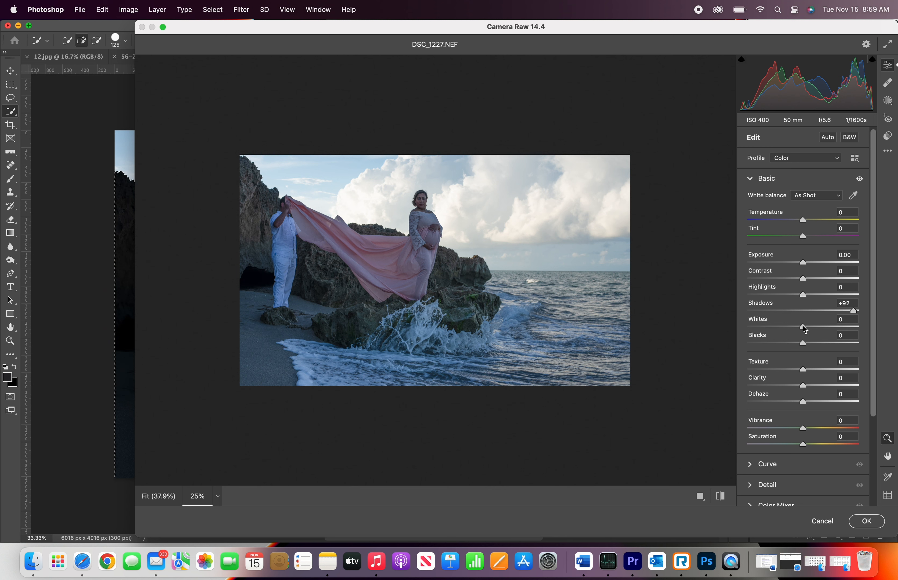
pyautogui.moveTo(803, 328); pyautogui.dragTo(822, 346)
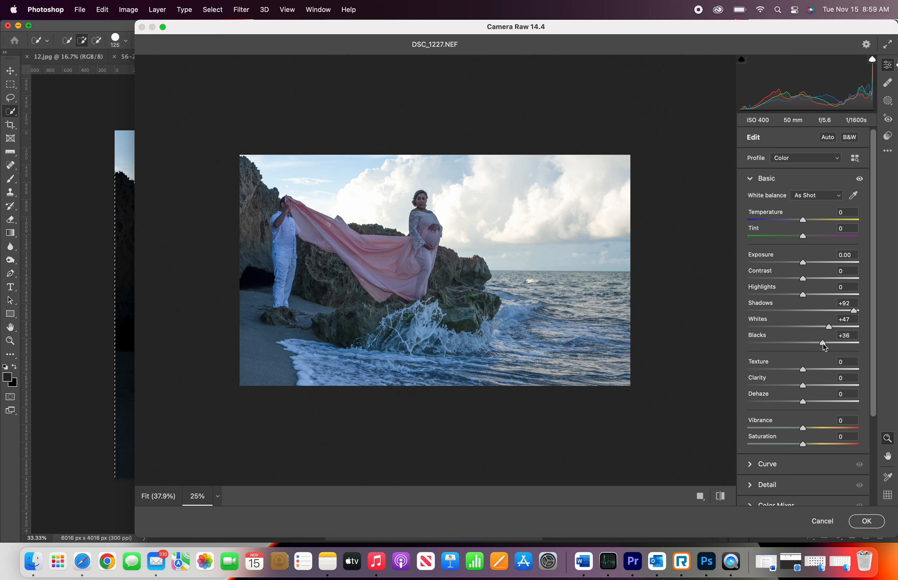
pyautogui.moveTo(825, 343); pyautogui.dragTo(827, 343)
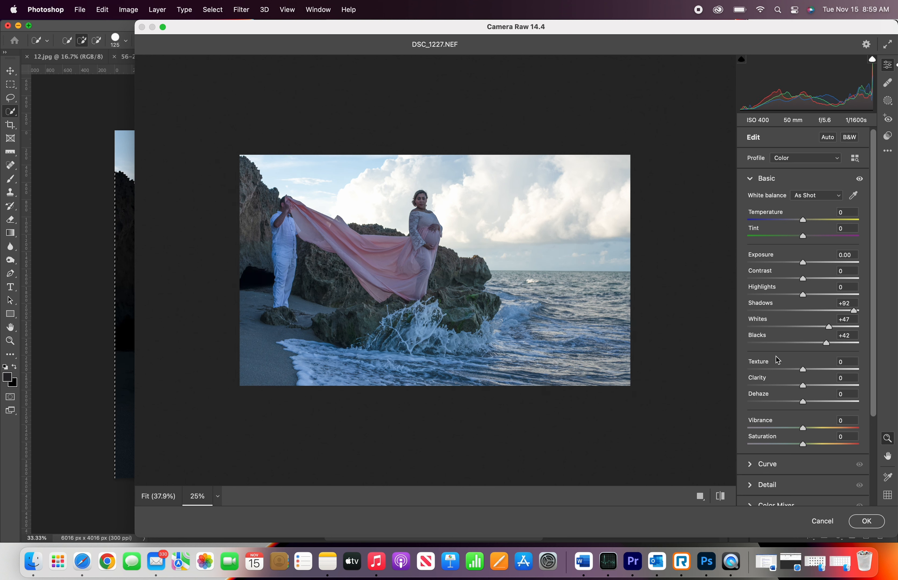
# Step: Lower Texture to -71 to soften the woman's skin
pyautogui.press('super+0')
pyautogui.press('super+equal')
pyautogui.press('super+equal')
pyautogui.press('super+equal')
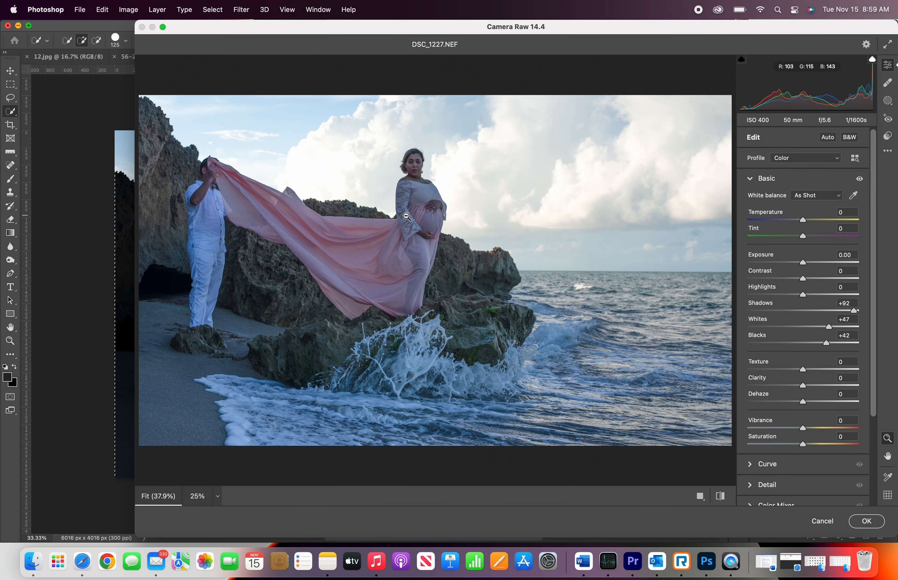
pyautogui.press('super+equal')
pyautogui.press('super+equal')
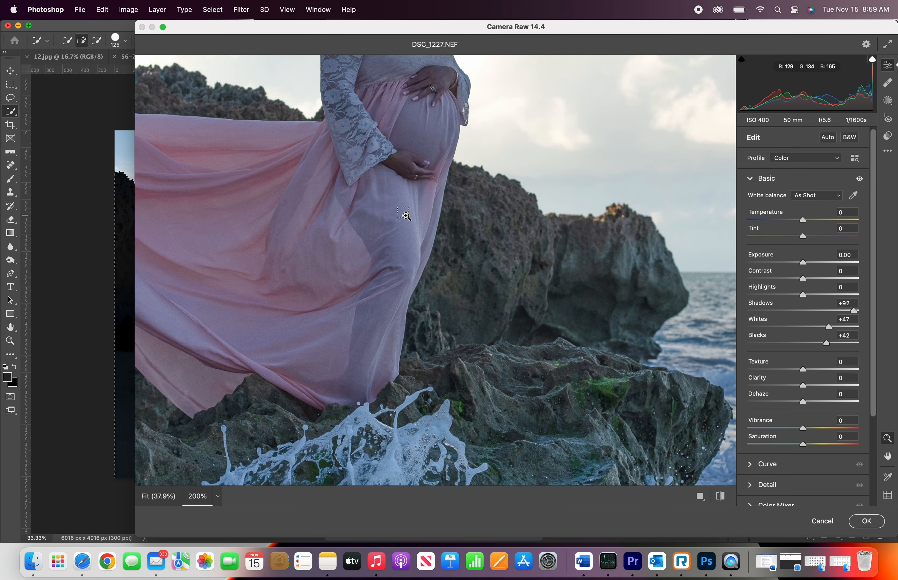
pyautogui.scroll(8, 406, 216)
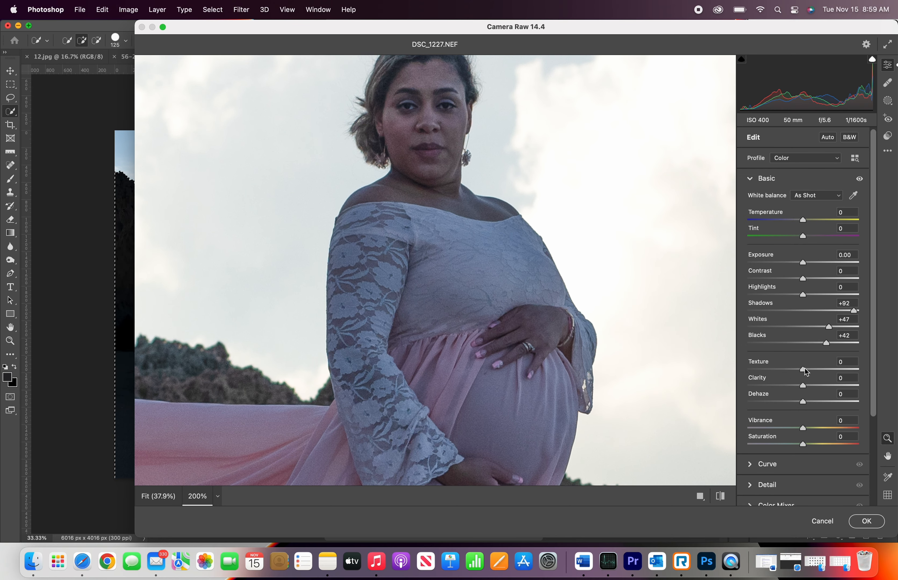
pyautogui.moveTo(803, 371); pyautogui.dragTo(765, 367)
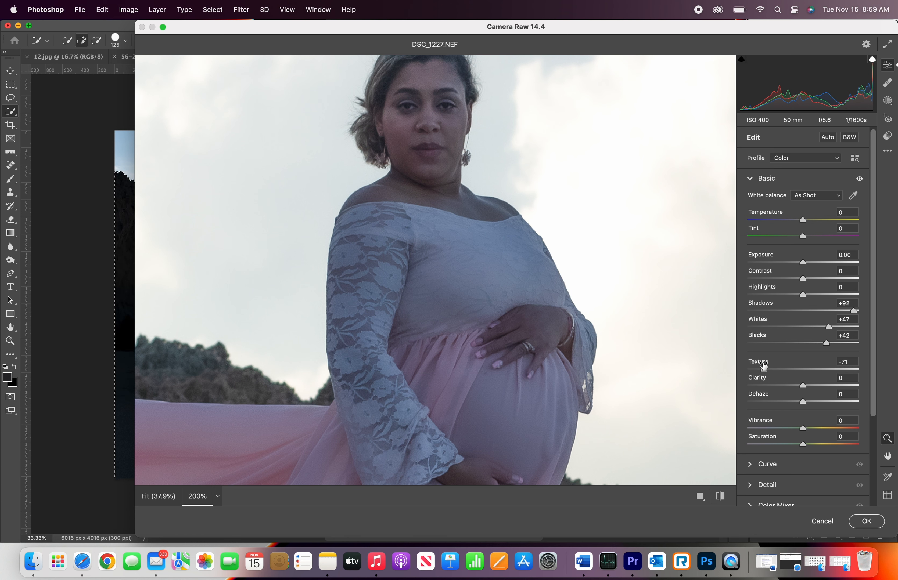
# Step: Set Exposure to +0.40 and Highlights to -52
pyautogui.press('super+minus')
pyautogui.press('super+minus')
pyautogui.press('super+minus')
pyautogui.press('super+minus')
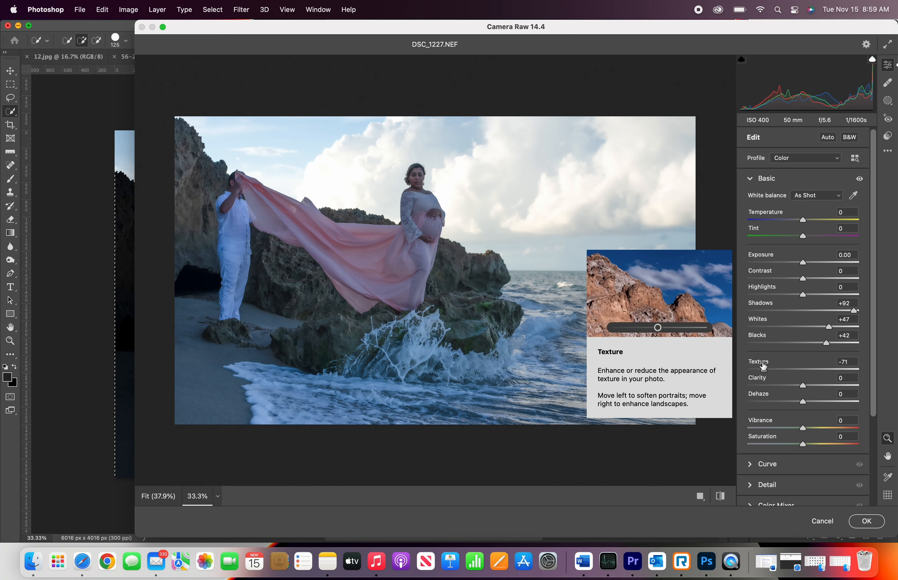
pyautogui.moveTo(803, 263); pyautogui.dragTo(808, 265)
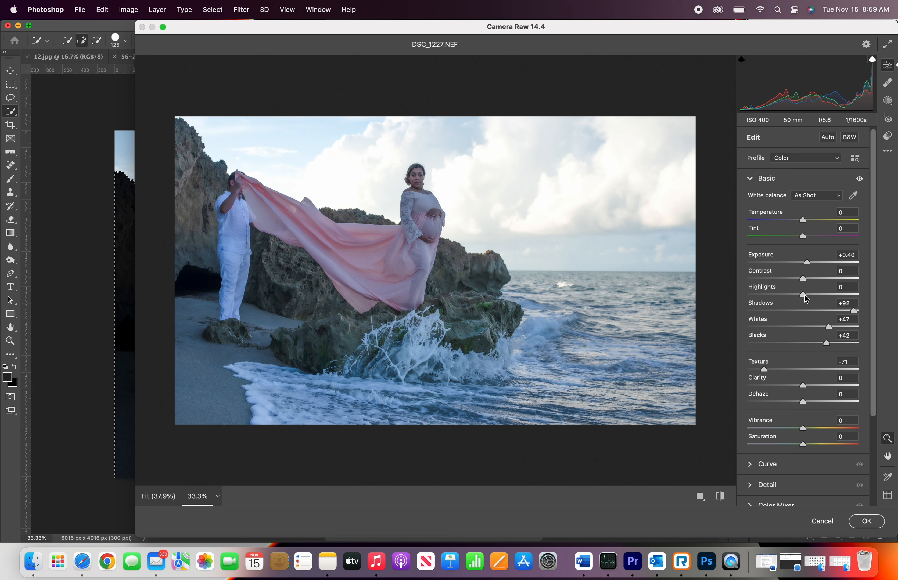
pyautogui.moveTo(804, 294); pyautogui.dragTo(774, 292)
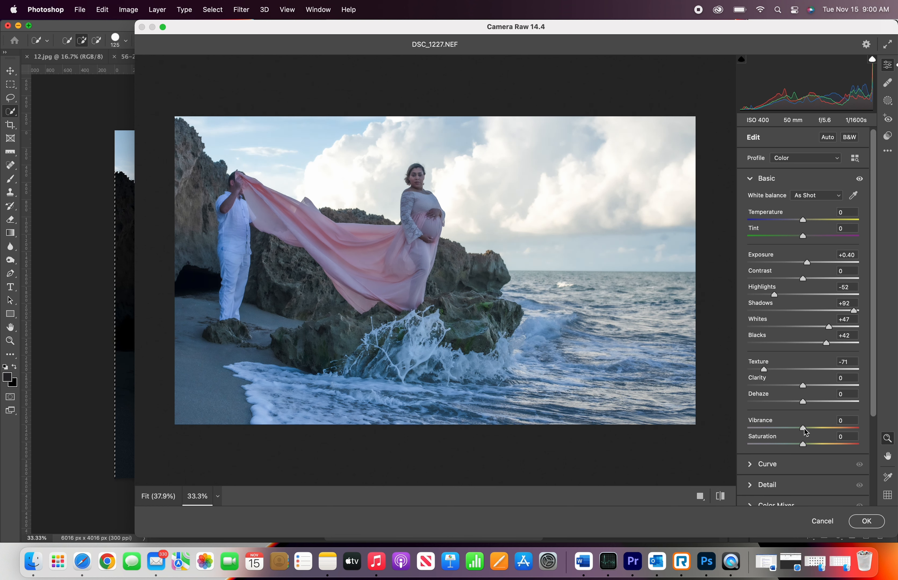
# Step: Set Vibrance to +25 and Exposure to +0.60
pyautogui.moveTo(803, 430); pyautogui.dragTo(822, 430)
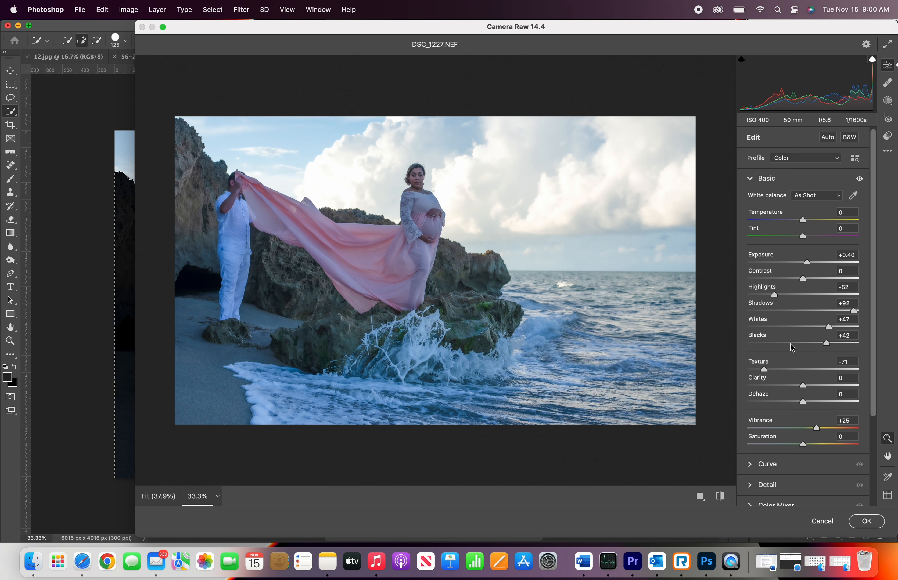
pyautogui.moveTo(806, 266); pyautogui.dragTo(810, 267)
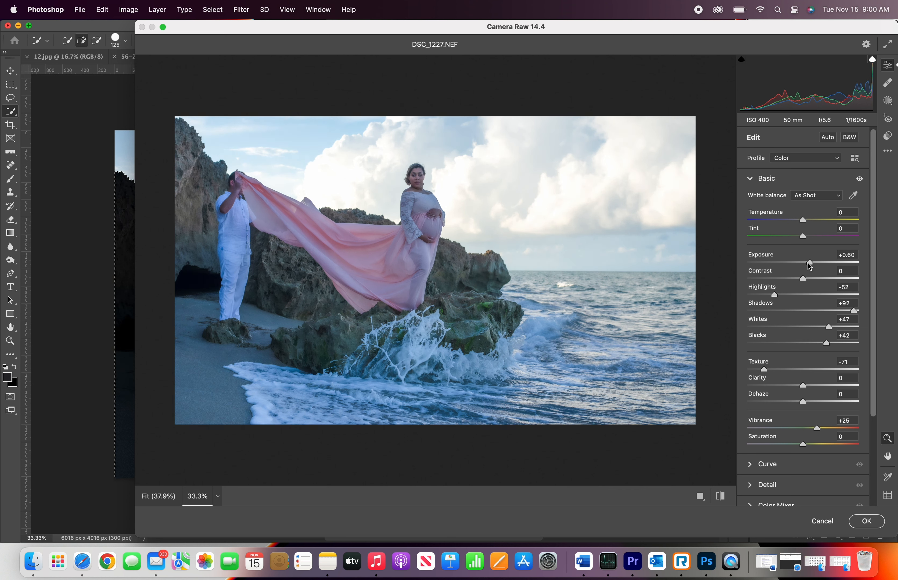
# Step: Check the subjects at closer zoom levels and apply the Camera Raw Filter adjustments
pyautogui.click(417, 193)
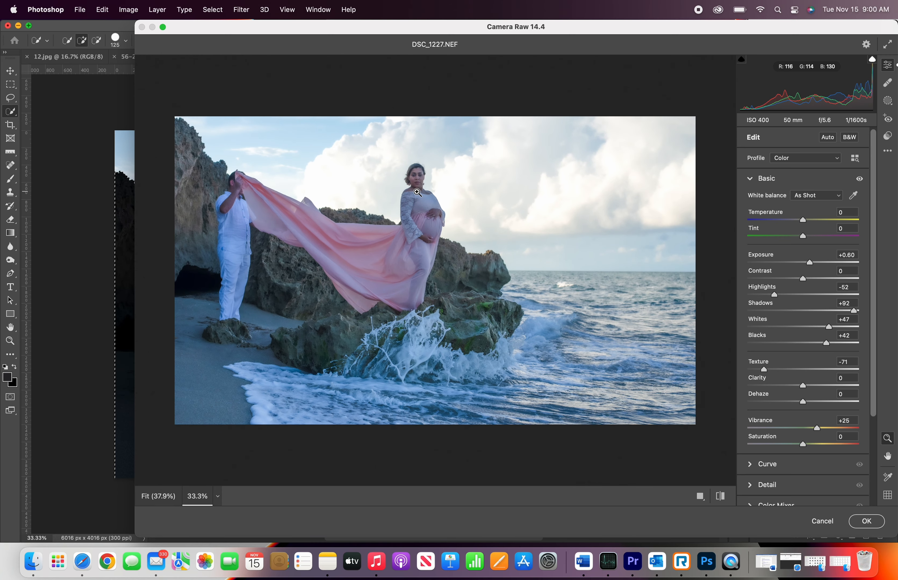
pyautogui.click(417, 192)
pyautogui.click(417, 193)
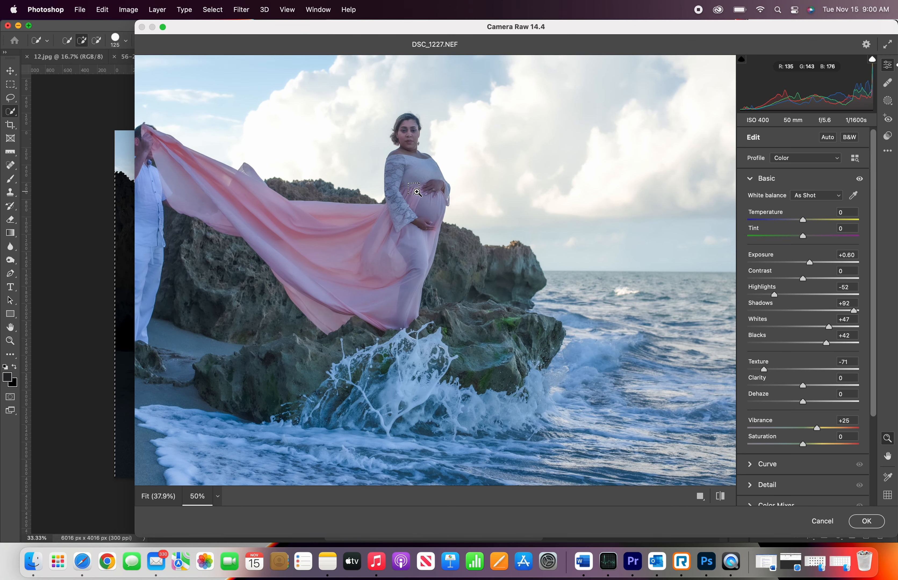
pyautogui.click(417, 193)
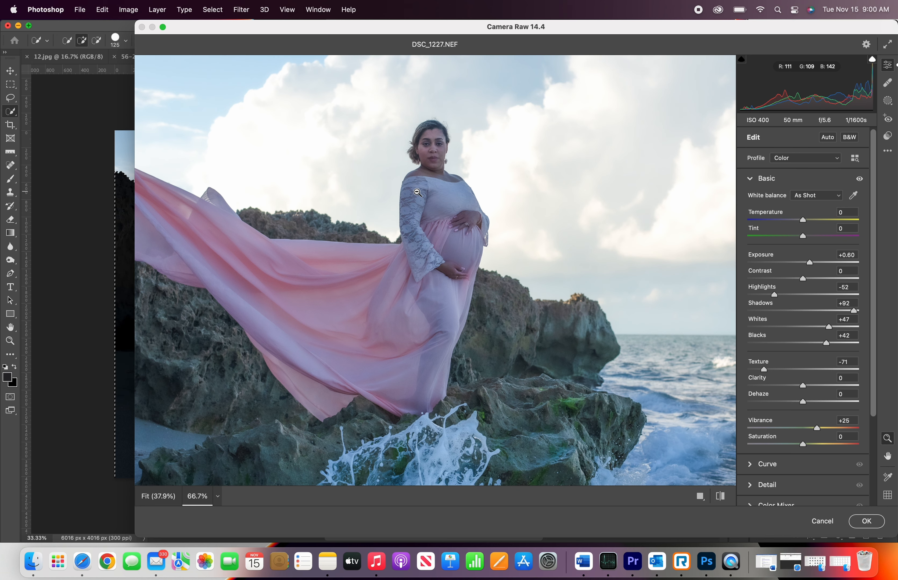
pyautogui.keyDown('alt'); pyautogui.click(417, 192); pyautogui.keyUp('alt')
pyautogui.keyDown('alt'); pyautogui.click(417, 192); pyautogui.keyUp('alt')
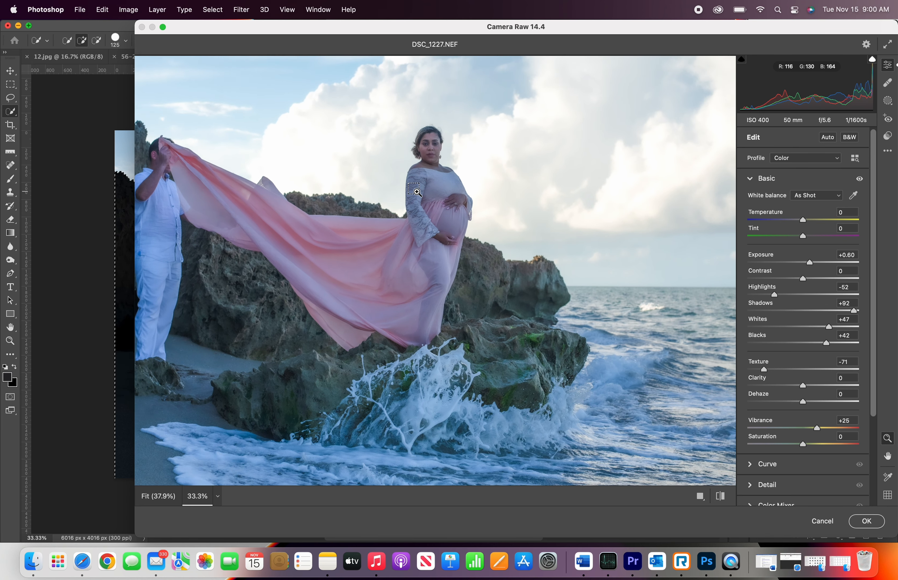
pyautogui.keyDown('alt'); pyautogui.click(417, 192); pyautogui.keyUp('alt')
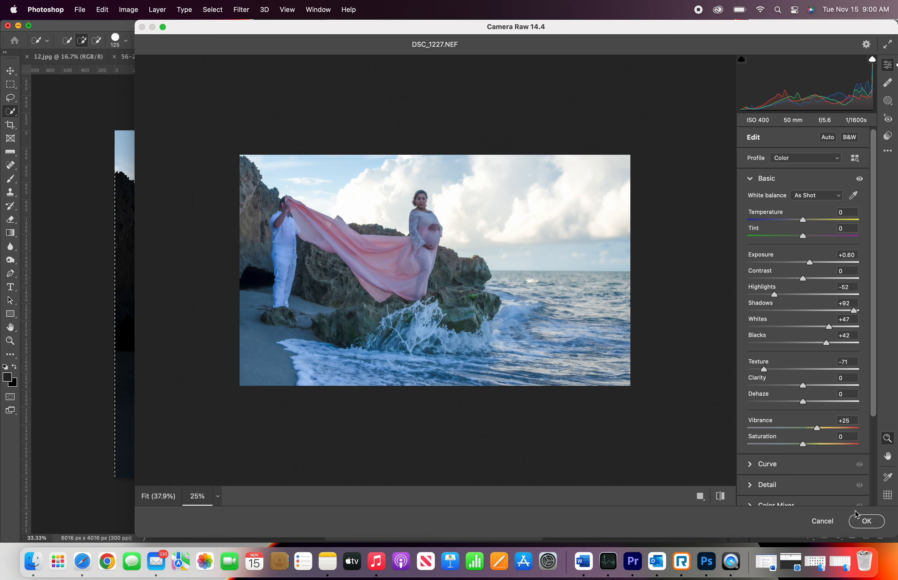
pyautogui.click(863, 522)
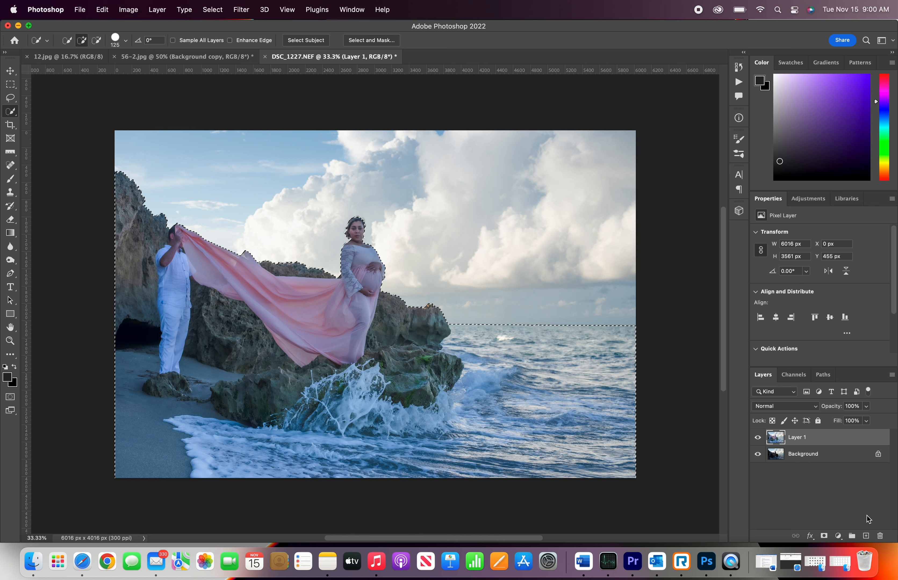
# Step: Deselect and toggle the adjusted layer's visibility to compare before and after
pyautogui.press('super+d')
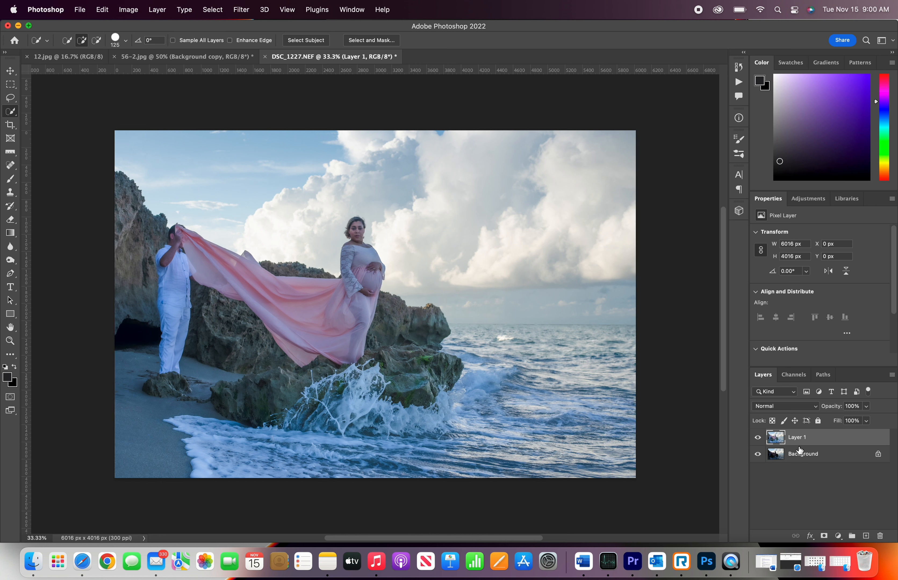
pyautogui.click(758, 438)
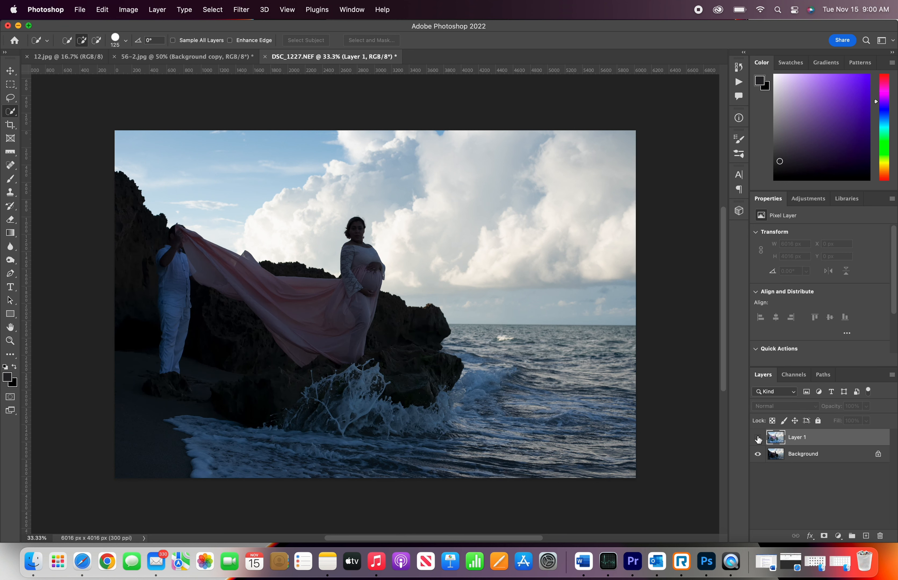
pyautogui.click(758, 439)
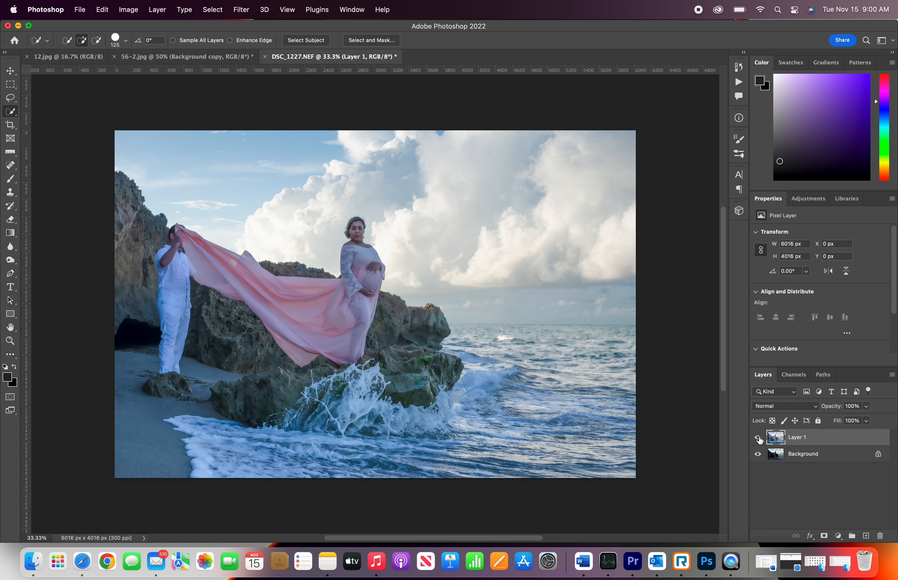
pyautogui.click(758, 438)
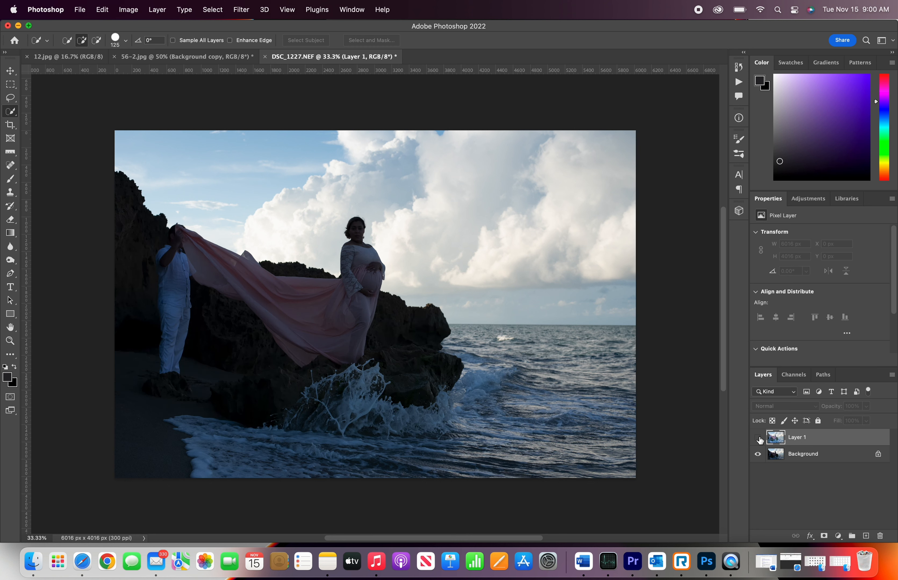
pyautogui.click(758, 438)
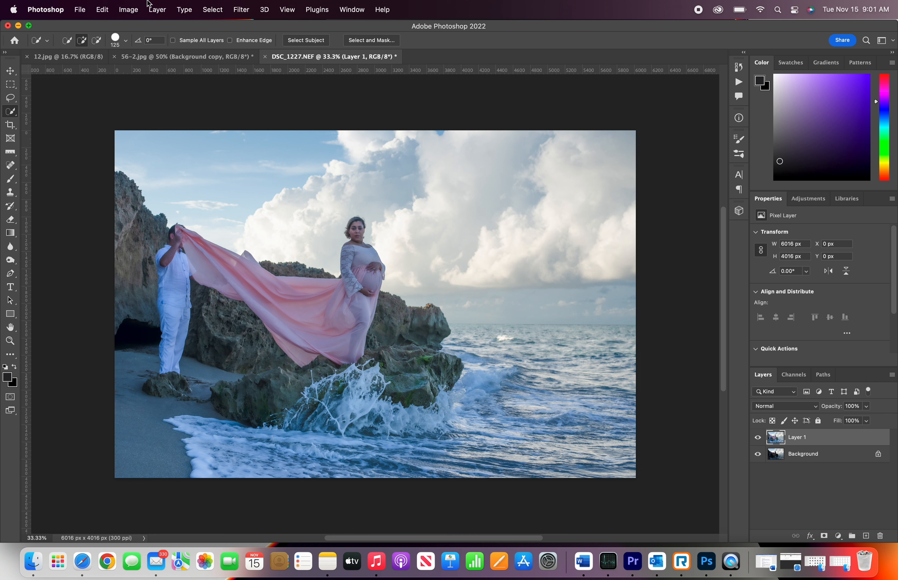
# Step: Flatten the image into a single background layer
pyautogui.click(125, 8)
pyautogui.moveTo(153, 8)
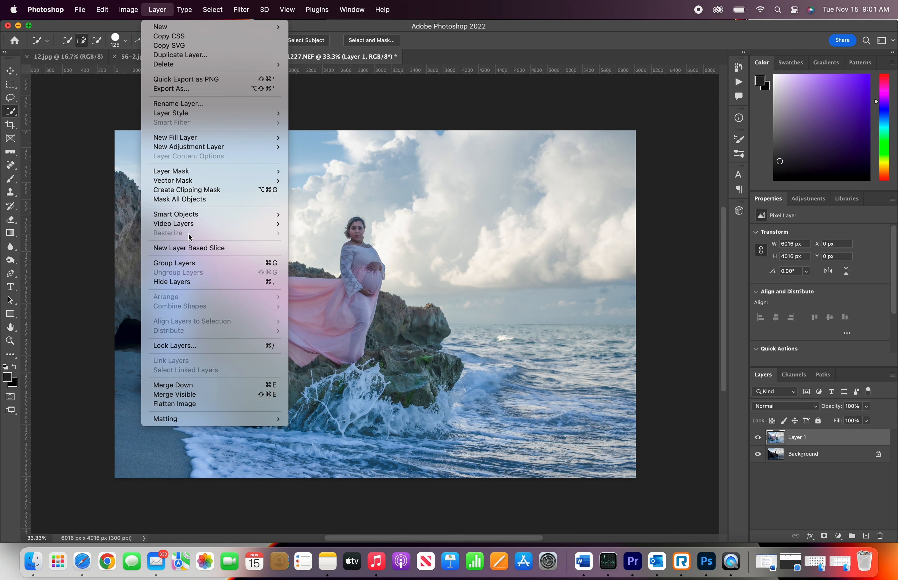
pyautogui.click(205, 403)
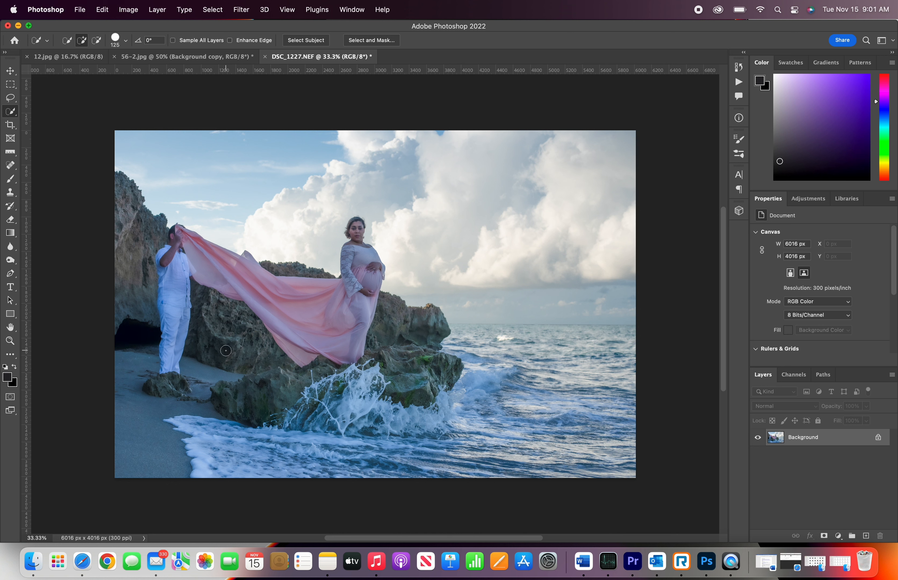
# Step: Duplicate the layer and select the man holding the fabric with Quick Selection, subtracting excess areas
pyautogui.press('super+j')
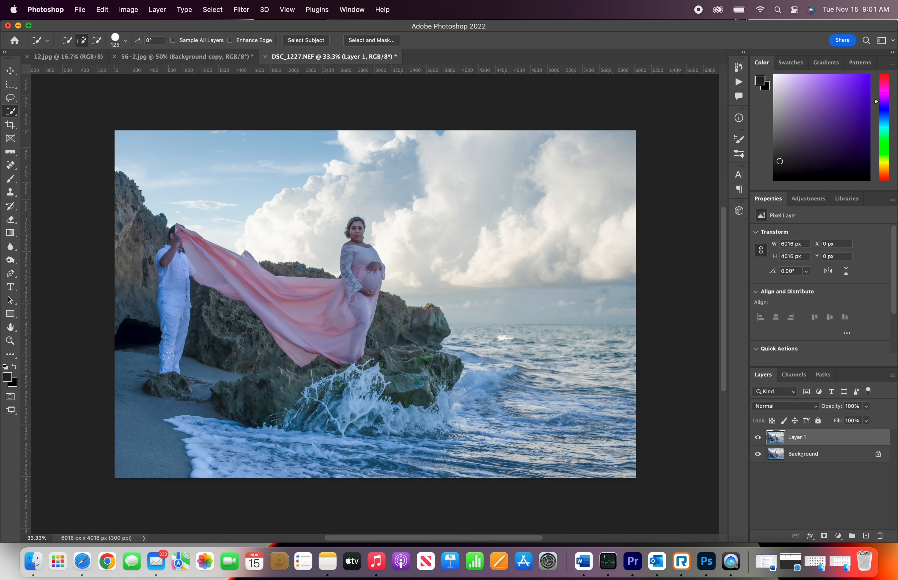
pyautogui.moveTo(169, 361)
pyautogui.mouseDown()
pyautogui.moveTo(163, 270)
pyautogui.moveTo(174, 241)
pyautogui.mouseUp()
pyautogui.click(96, 40)
pyautogui.moveTo(144, 222); pyautogui.dragTo(132, 293)
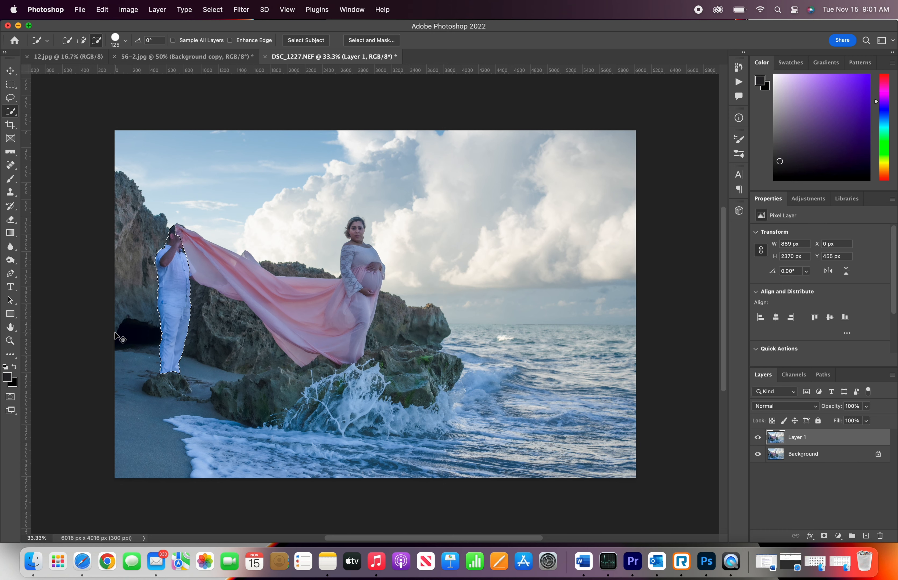
# Step: Fill the man's selection with the black foreground colour
pyautogui.press('super+equal')
pyautogui.press('super+equal')
pyautogui.hscroll(-10, 113, 302)
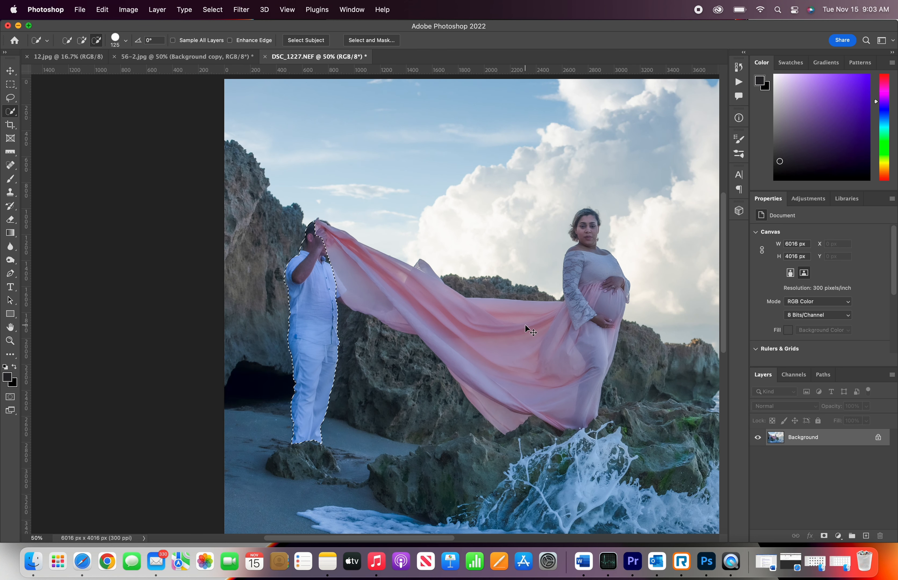
pyautogui.hotkey('alt', 'BackSpace')
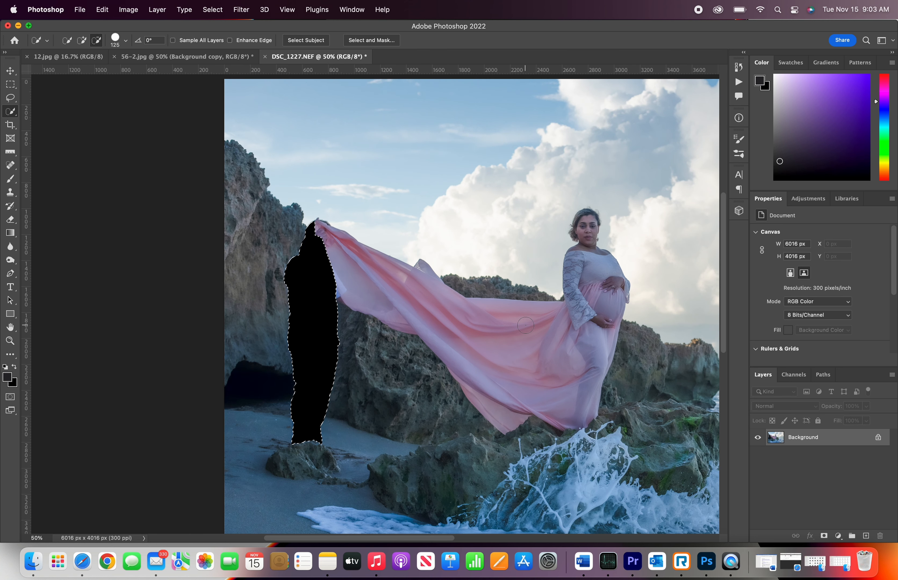
# Step: Undo the black fill of the man's selection
pyautogui.click(79, 9)
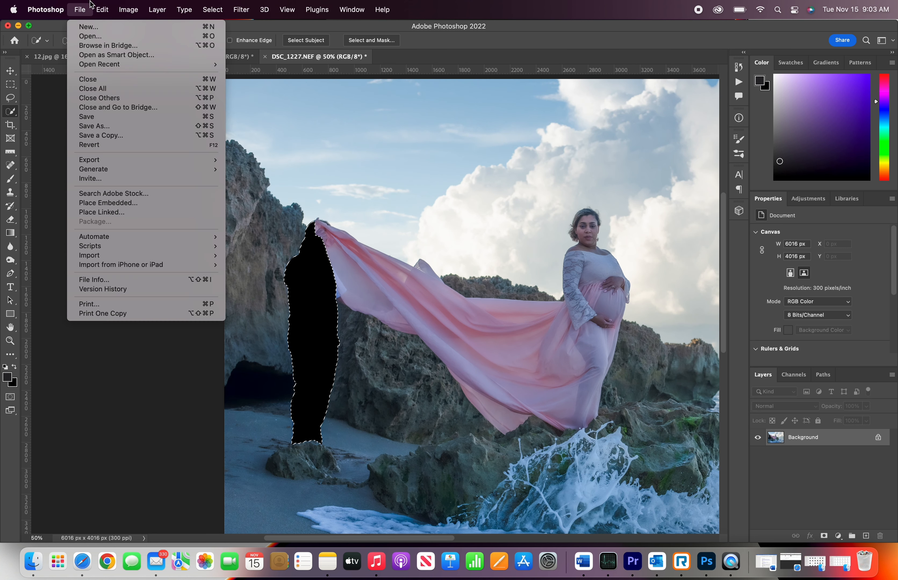
pyautogui.moveTo(103, 4)
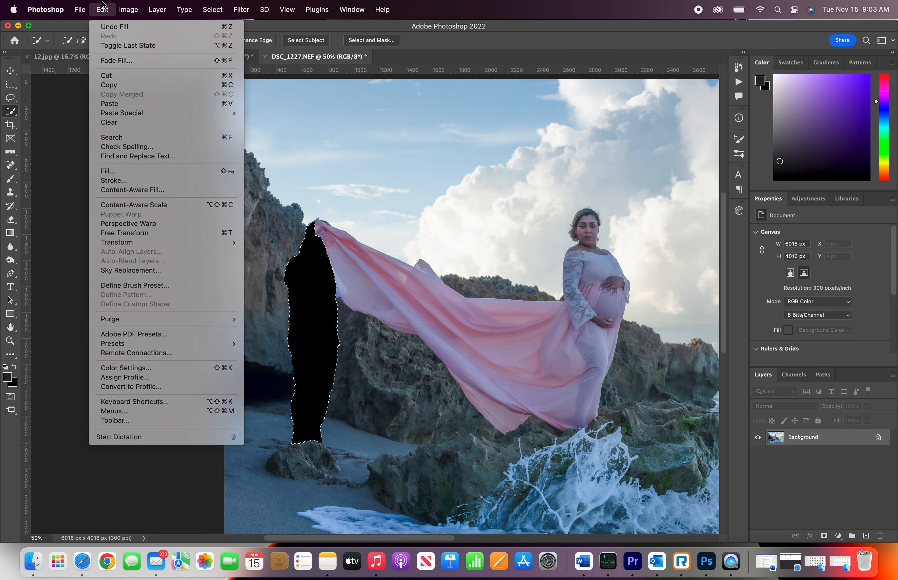
pyautogui.click(102, 27)
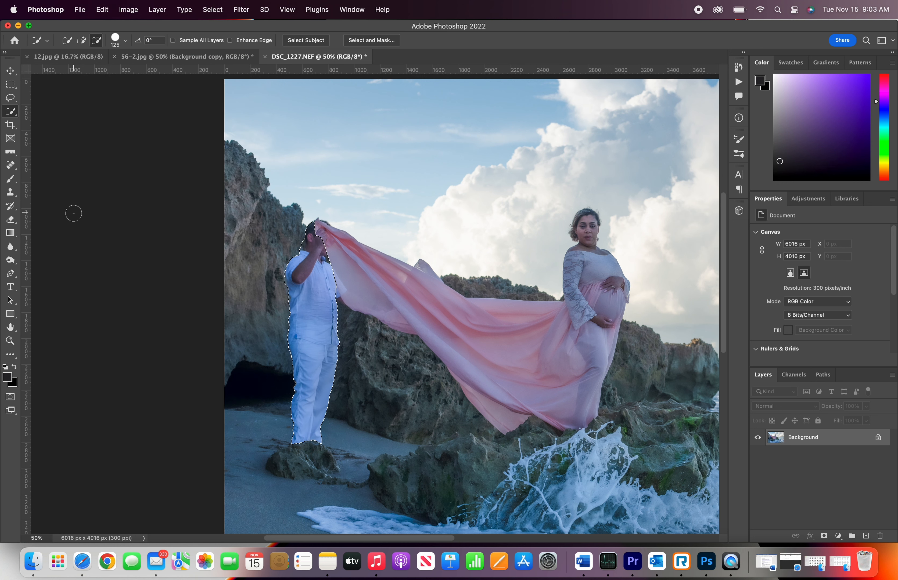
# Step: Fill the man's selection with Content-Aware fill and deselect
pyautogui.hotkey('shift', 'BackSpace')
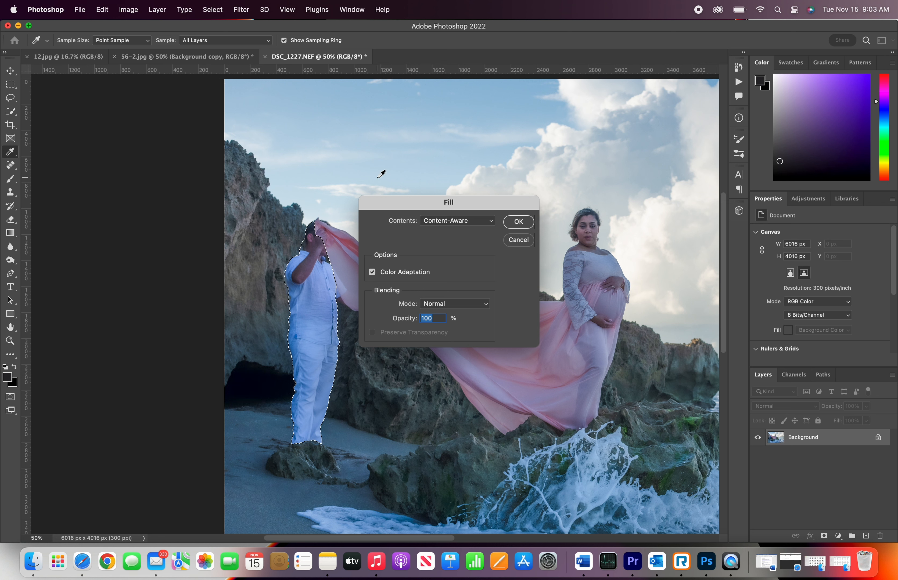
pyautogui.click(514, 223)
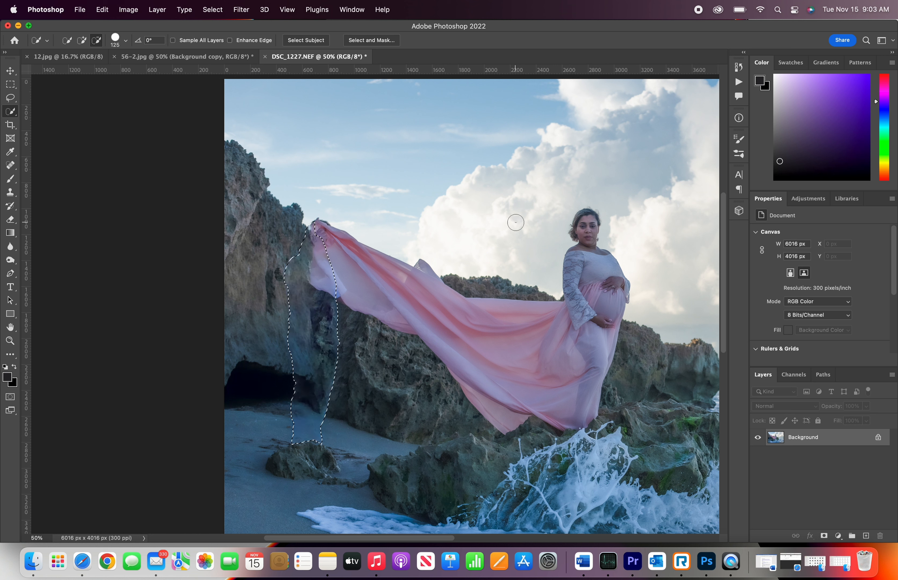
pyautogui.press('super+d')
pyautogui.click(103, 10)
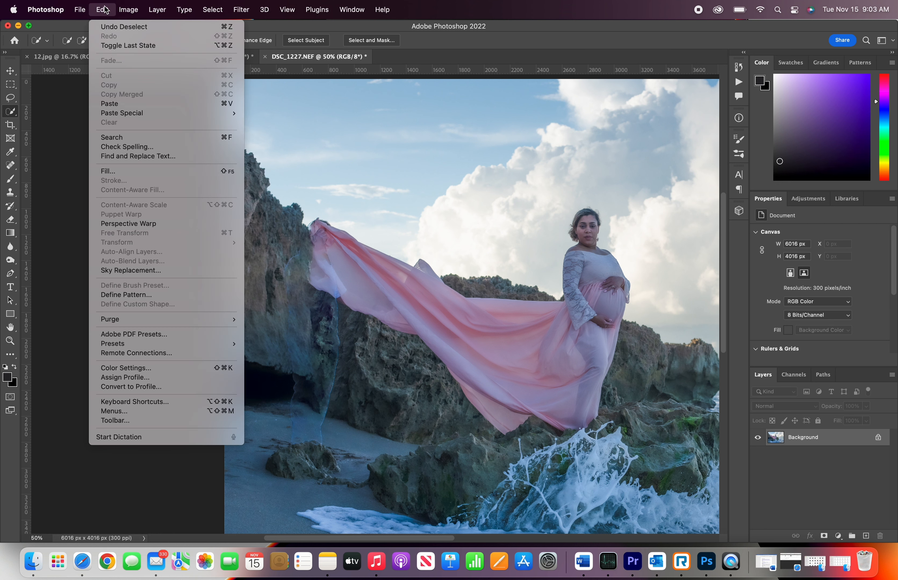
pyautogui.click(114, 29)
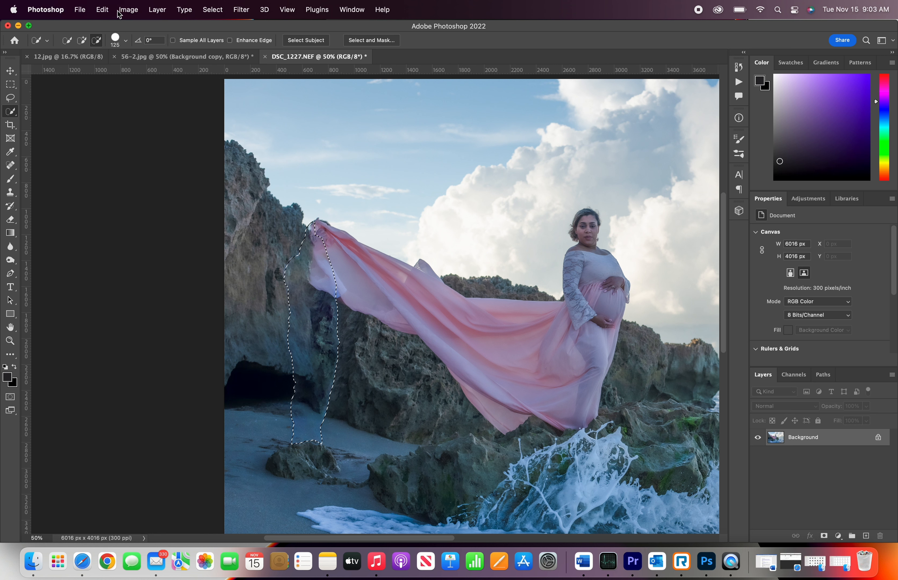
pyautogui.press('super+d')
# Step: Add a new layer, fill it with black, and undo that fill
pyautogui.press('super+alt+shift+n')
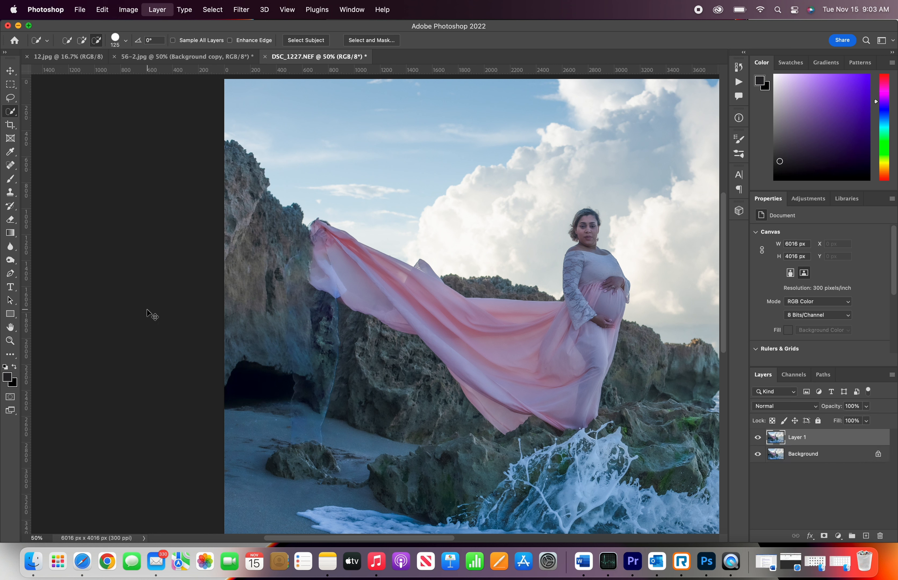
pyautogui.hotkey('alt', 'BackSpace')
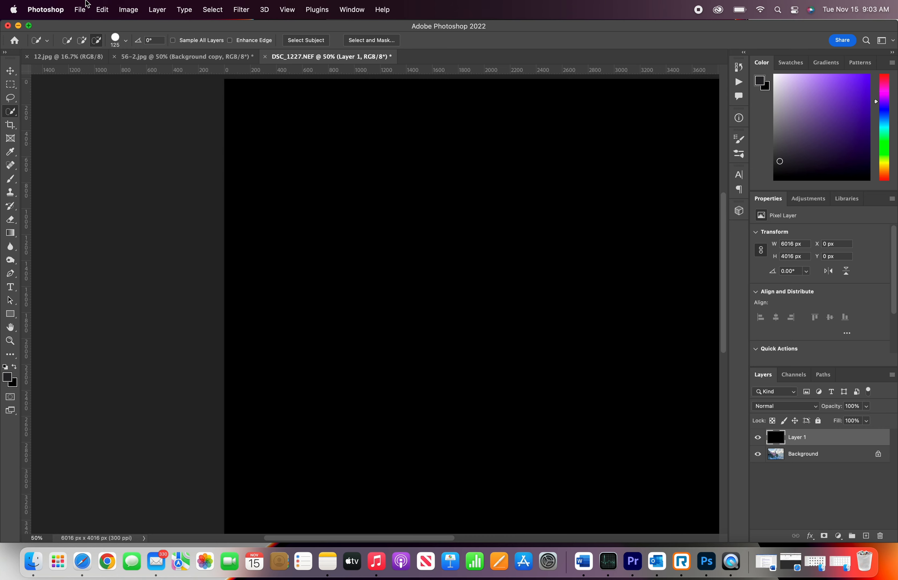
pyautogui.click(102, 9)
pyautogui.click(119, 28)
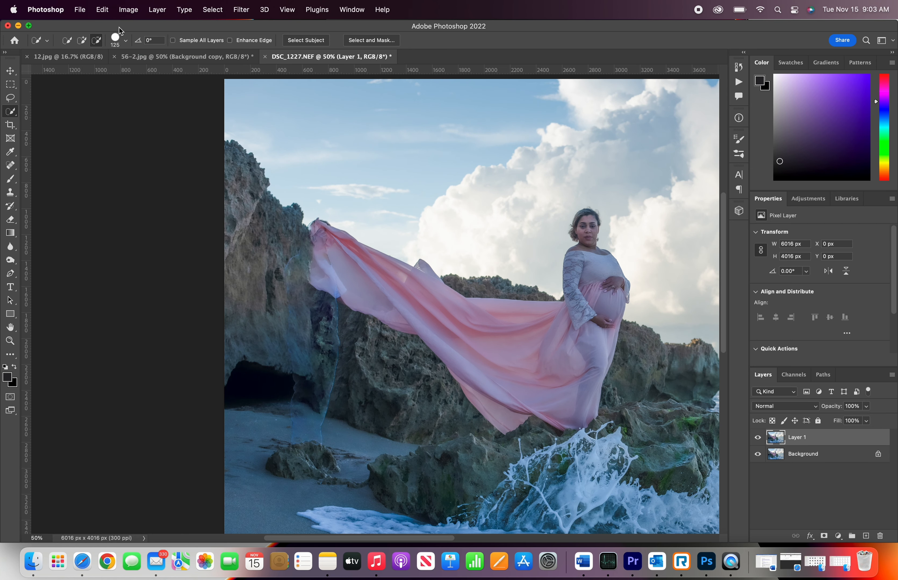
# Step: Deselect and copy the background into a new layer
pyautogui.press('super+equal')
pyautogui.press('super+equal')
pyautogui.press('super+equal')
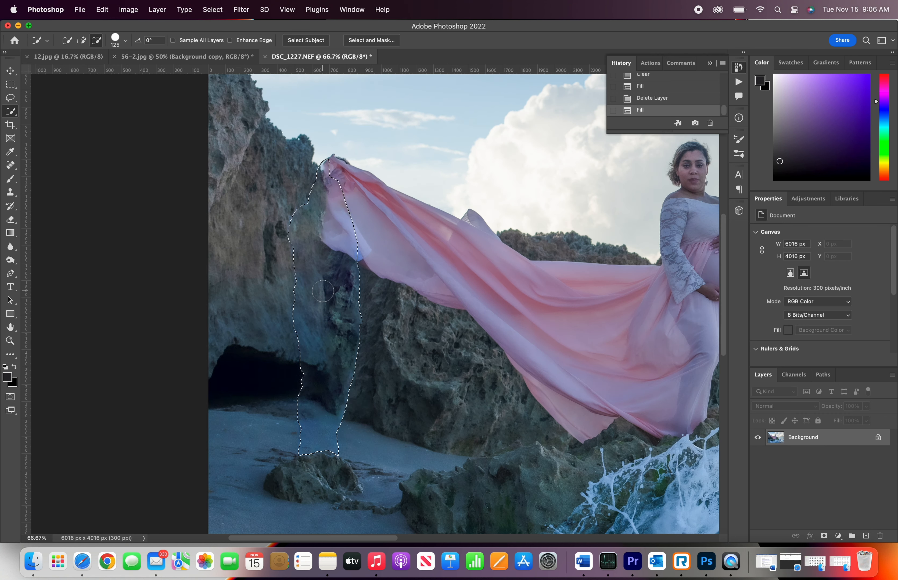
pyautogui.press('super+d')
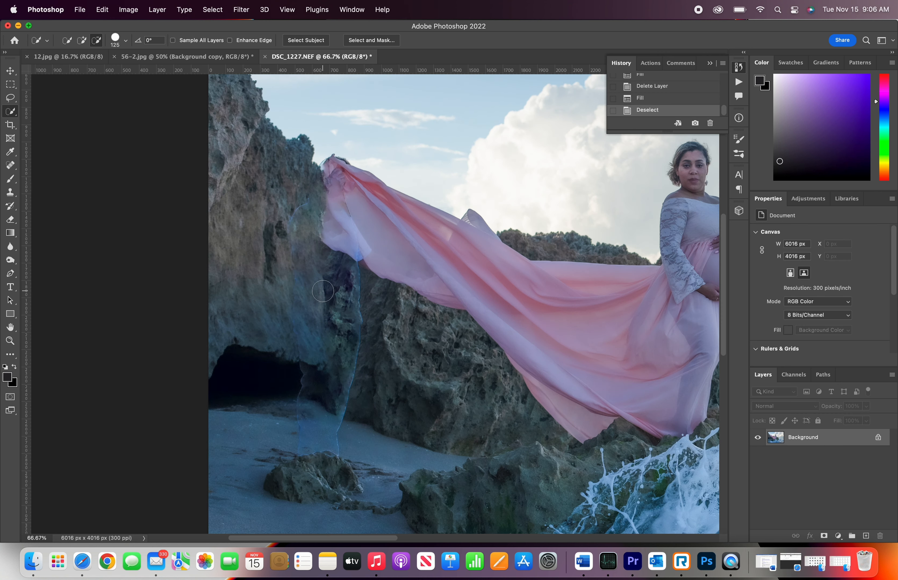
pyautogui.press('super+j')
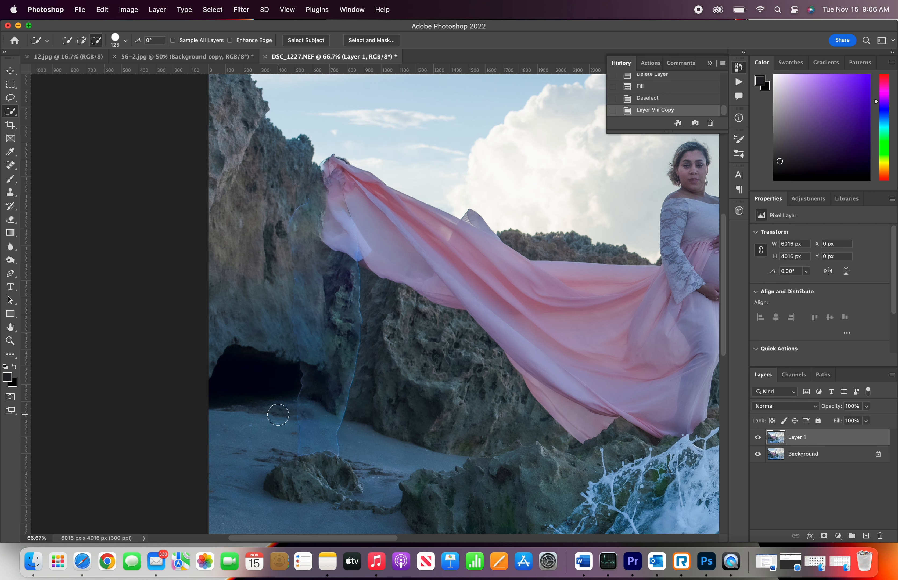
# Step: Clone Stamp over the leftover outline of the man on the sand and lower rock face
pyautogui.press('s')
pyautogui.press('super+equal')
pyautogui.press('super+equal')
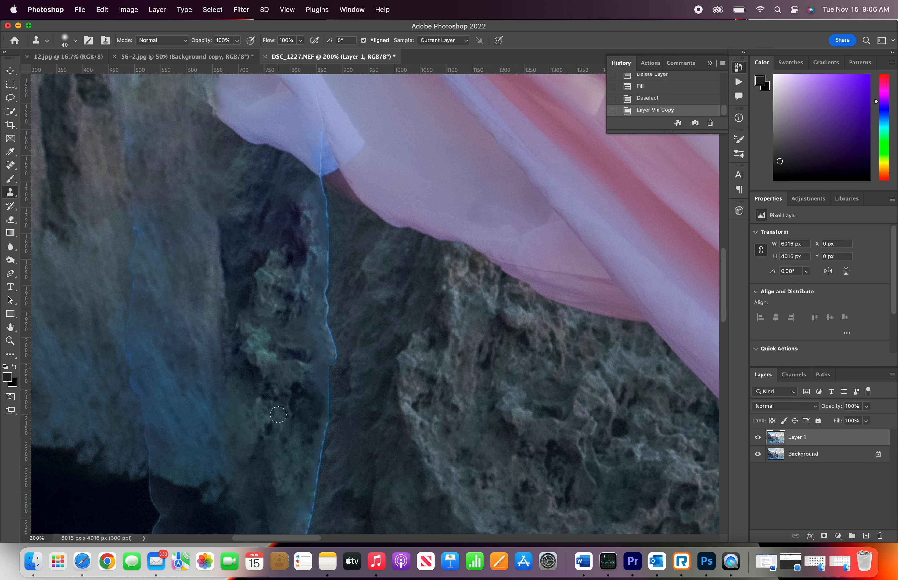
pyautogui.scroll(-5, 278, 415)
pyautogui.scroll(-5, 278, 415)
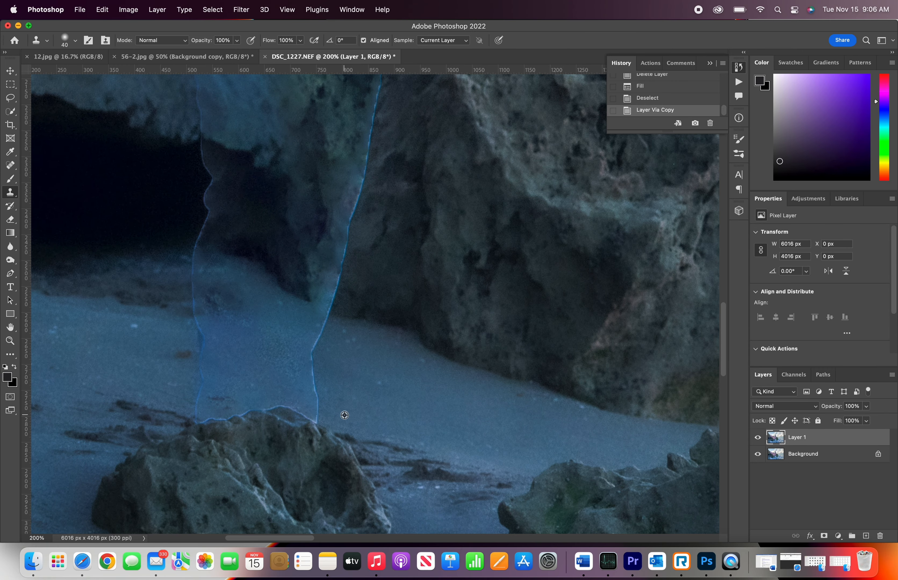
pyautogui.moveTo(318, 414)
pyautogui.mouseDown()
pyautogui.moveTo(310, 368)
pyautogui.moveTo(328, 318)
pyautogui.mouseUp()
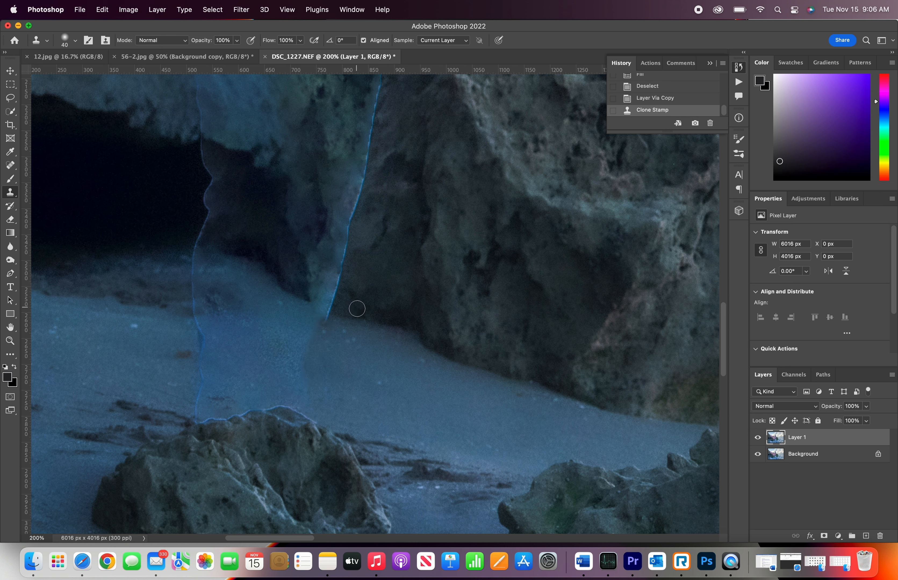
pyautogui.keyDown('alt'); pyautogui.click(358, 311); pyautogui.keyUp('alt')
pyautogui.moveTo(330, 311); pyautogui.dragTo(363, 165)
pyautogui.scroll(5, 363, 165)
pyautogui.scroll(1, 363, 165)
pyautogui.moveTo(360, 249); pyautogui.dragTo(370, 178)
pyautogui.scroll(2, 361, 241)
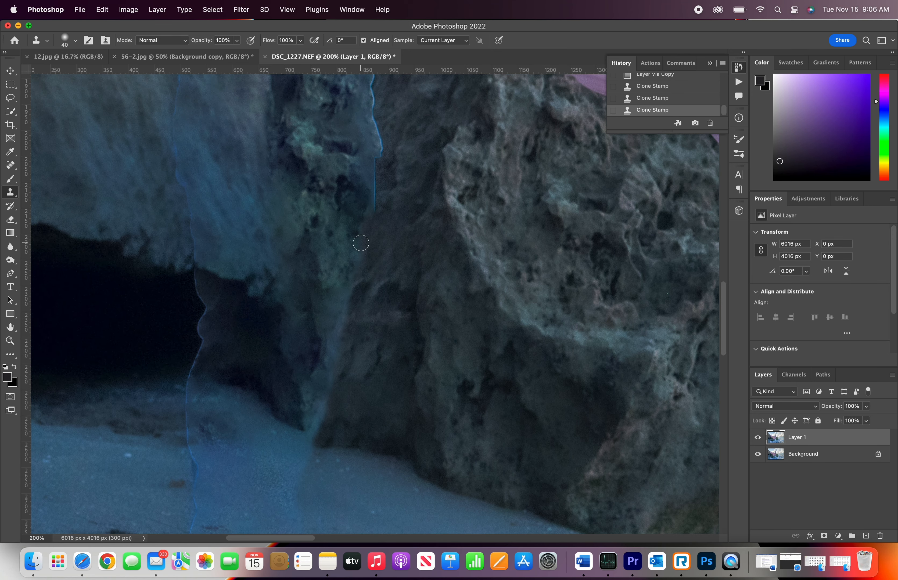
pyautogui.scroll(5, 347, 337)
pyautogui.moveTo(378, 303)
pyautogui.mouseDown()
pyautogui.moveTo(385, 239)
pyautogui.moveTo(374, 210)
pyautogui.moveTo(374, 140)
pyautogui.mouseUp()
# Step: Clone over the remaining edge line on the rock wall beside the cave
pyautogui.scroll(2, 374, 143)
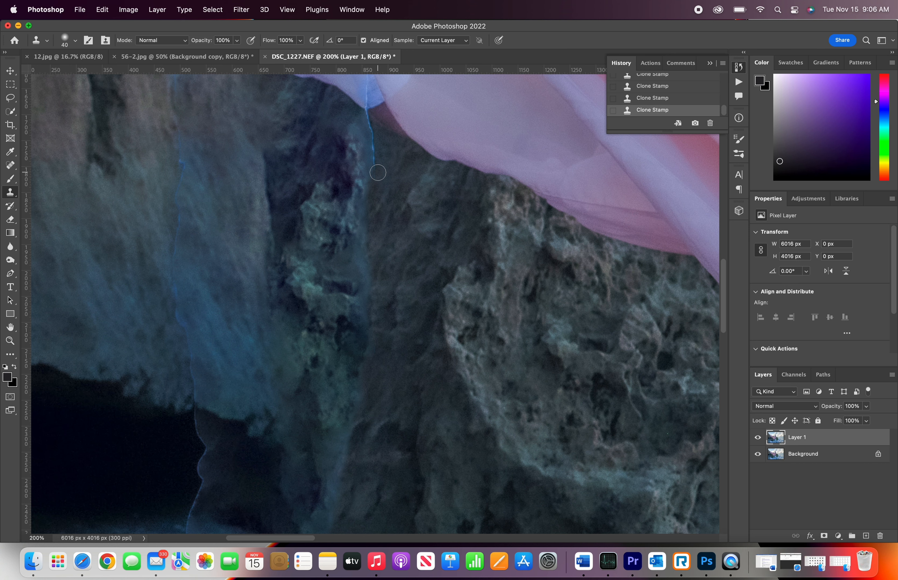
pyautogui.scroll(4, 373, 149)
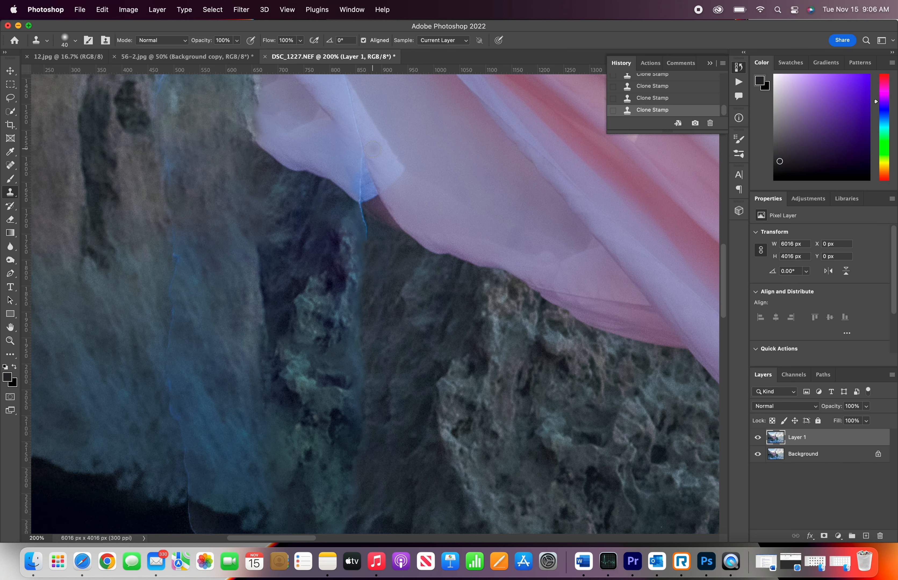
pyautogui.scroll(-5, 381, 184)
pyautogui.hscroll(-7, 380, 184)
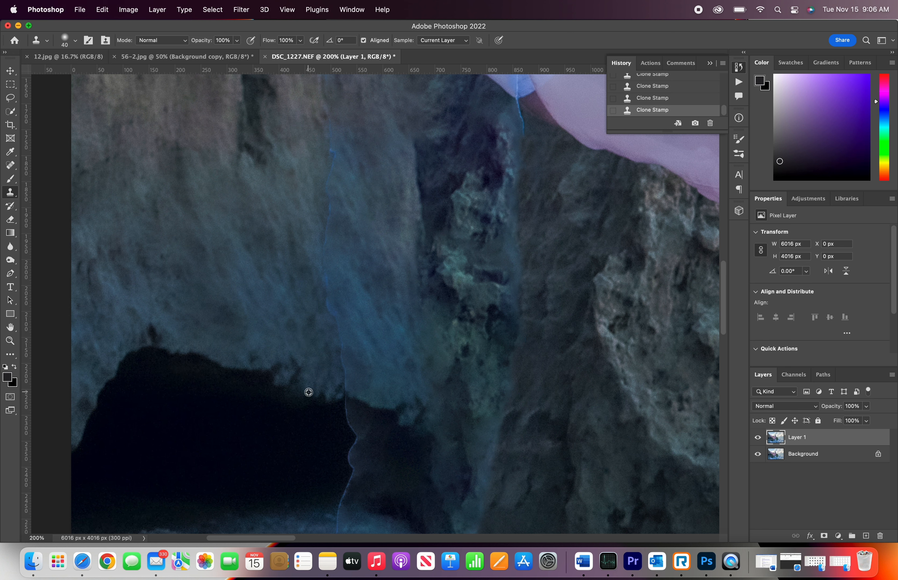
pyautogui.moveTo(342, 393)
pyautogui.mouseDown()
pyautogui.moveTo(342, 348)
pyautogui.moveTo(325, 293)
pyautogui.moveTo(328, 149)
pyautogui.mouseUp()
pyautogui.scroll(3, 329, 151)
pyautogui.moveTo(331, 197)
pyautogui.mouseDown()
pyautogui.moveTo(329, 213)
pyautogui.moveTo(326, 147)
pyautogui.mouseUp()
pyautogui.scroll(5, 326, 147)
pyautogui.moveTo(331, 236)
pyautogui.mouseDown()
pyautogui.moveTo(329, 148)
pyautogui.moveTo(372, 110)
pyautogui.mouseUp()
pyautogui.scroll(4, 372, 111)
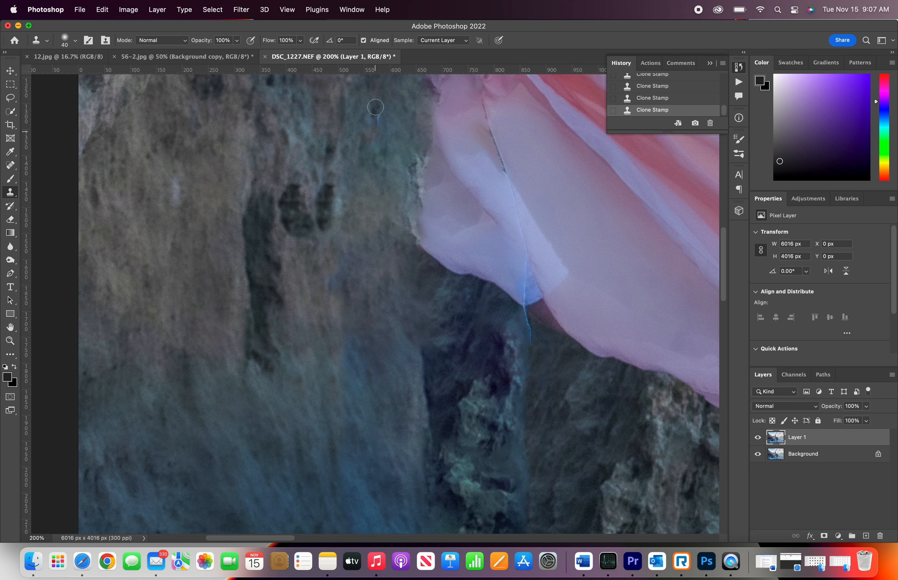
pyautogui.scroll(-5, 377, 188)
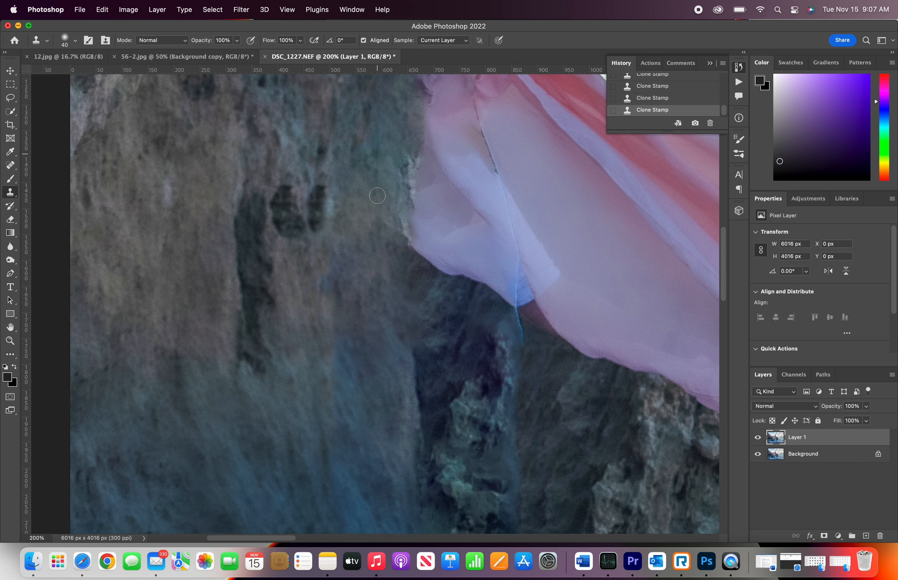
# Step: Clone away the edge line along the cave mouth and the sand below it
pyautogui.press('super+minus')
pyautogui.press('super+minus')
pyautogui.press('super+plus')
pyautogui.press('super+plus')
pyautogui.press('super+plus')
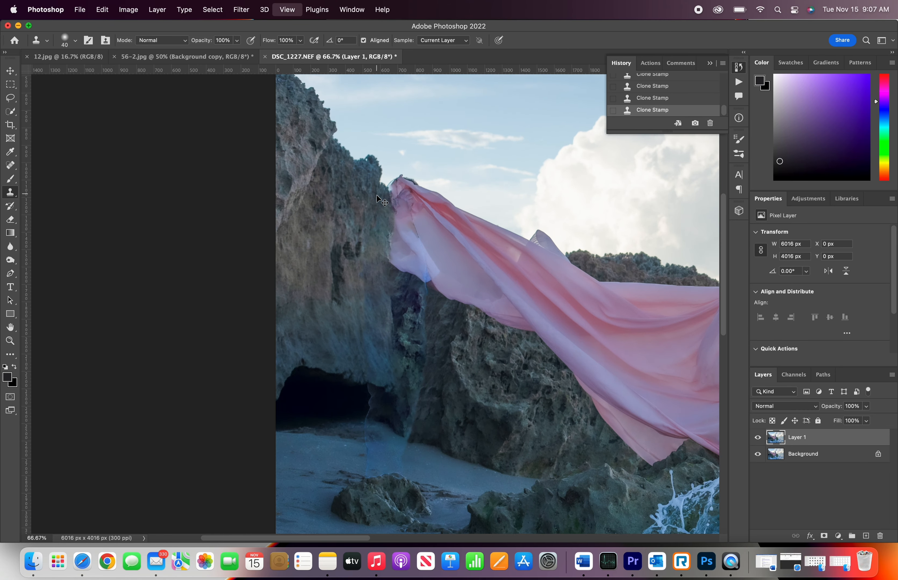
pyautogui.scroll(-6, 376, 195)
pyautogui.hscroll(-2, 376, 196)
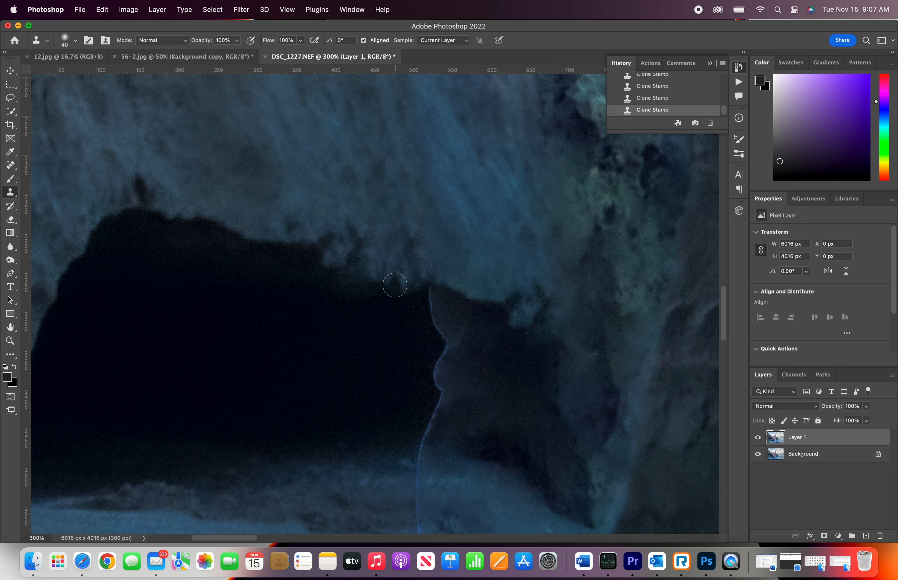
pyautogui.moveTo(394, 284)
pyautogui.mouseDown()
pyautogui.moveTo(423, 287)
pyautogui.moveTo(441, 333)
pyautogui.moveTo(444, 325)
pyautogui.moveTo(435, 375)
pyautogui.moveTo(465, 335)
pyautogui.moveTo(441, 358)
pyautogui.moveTo(417, 419)
pyautogui.moveTo(416, 449)
pyautogui.mouseUp()
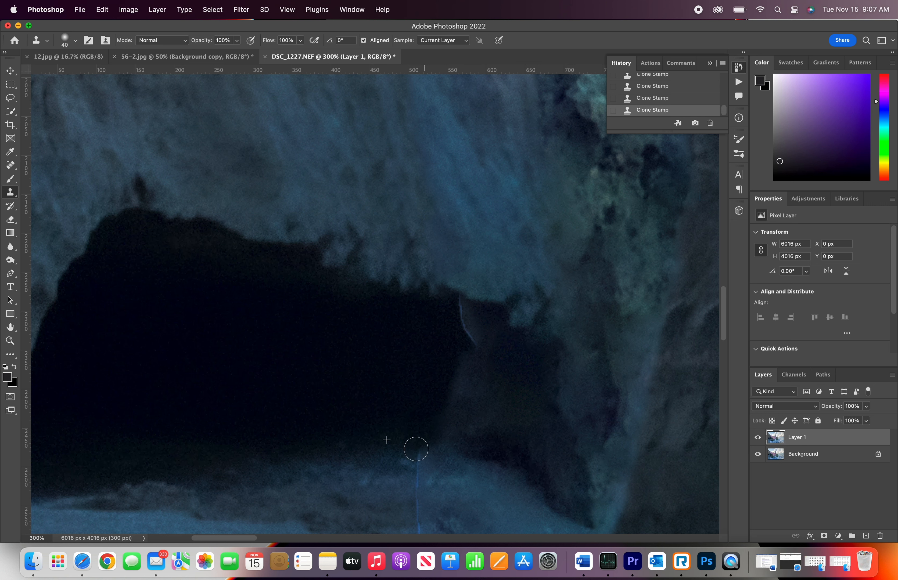
pyautogui.scroll(-5, 416, 449)
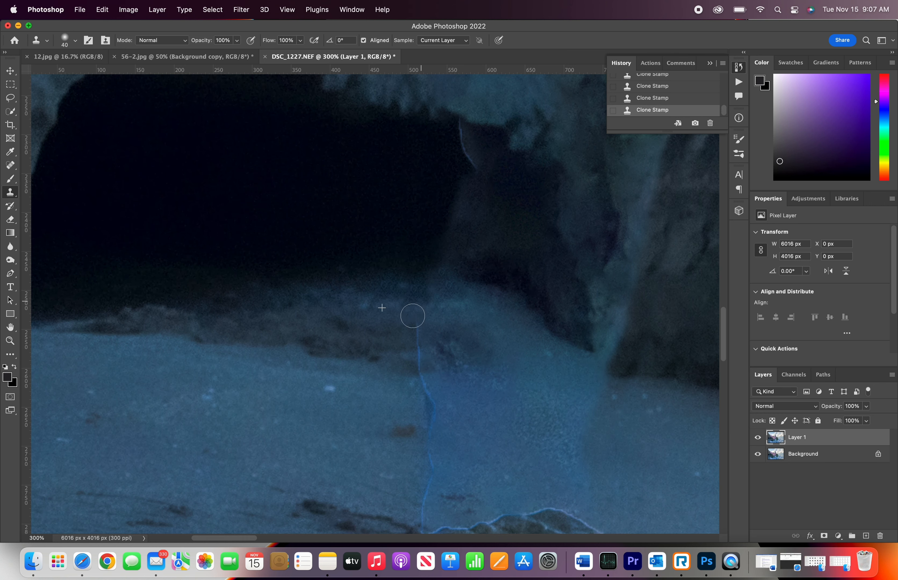
pyautogui.moveTo(413, 315); pyautogui.dragTo(431, 414)
pyautogui.scroll(-4, 427, 415)
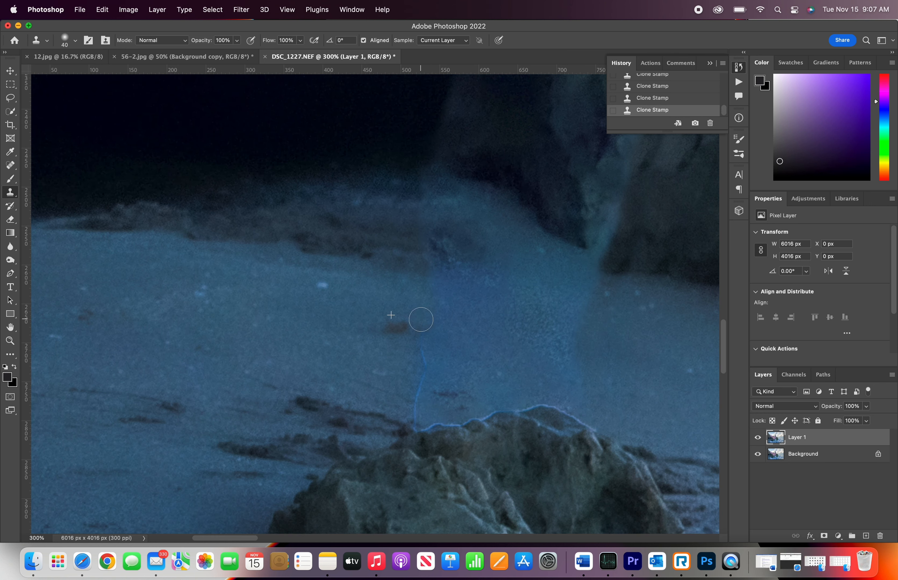
pyautogui.moveTo(420, 319)
pyautogui.mouseDown()
pyautogui.moveTo(417, 424)
pyautogui.moveTo(442, 414)
pyautogui.moveTo(441, 362)
pyautogui.moveTo(431, 381)
pyautogui.moveTo(406, 380)
pyautogui.moveTo(415, 461)
pyautogui.moveTo(440, 463)
pyautogui.moveTo(445, 430)
pyautogui.moveTo(495, 428)
pyautogui.mouseUp()
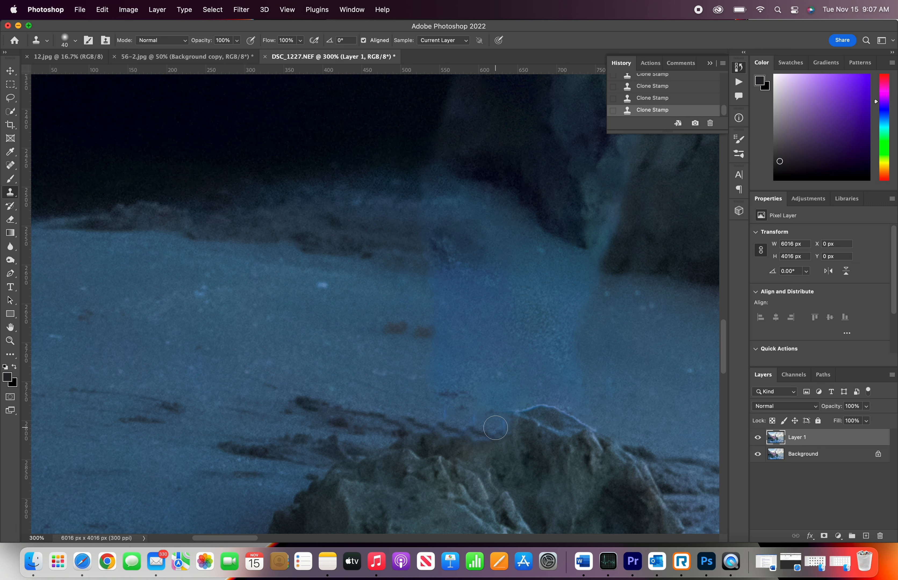
# Step: Spot-heal and clone the seam where the sand meets the small rock
pyautogui.press('j')
pyautogui.scroll(-2, 502, 421)
pyautogui.hscroll(2, 502, 420)
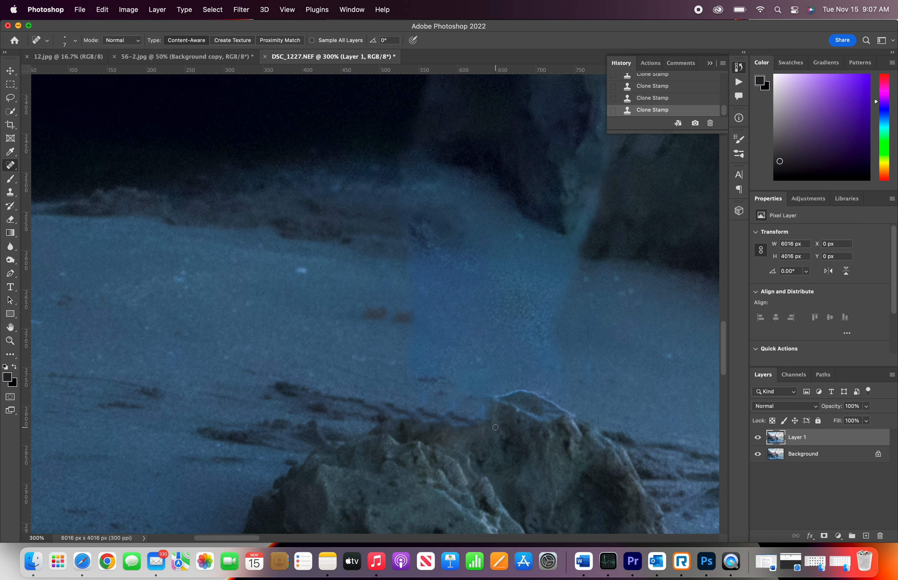
pyautogui.keyDown('alt'); pyautogui.click(574, 380); pyautogui.keyUp('alt')
pyautogui.click(479, 240)
pyautogui.press('s')
pyautogui.keyDown('alt'); pyautogui.click(575, 389); pyautogui.keyUp('alt')
pyautogui.moveTo(555, 395); pyautogui.dragTo(511, 380)
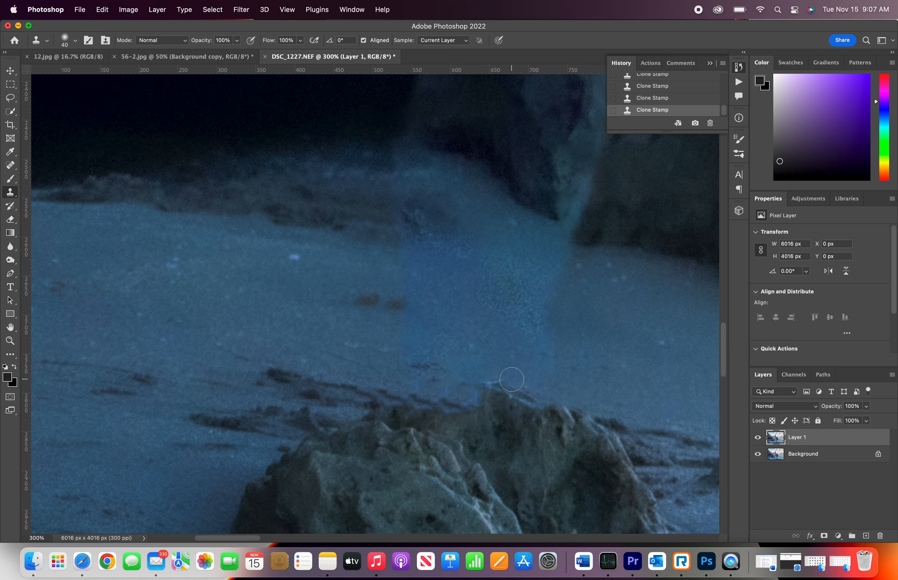
# Step: Enlarge the Spot Healing Brush to 35 and dab along the sand line above the rock
pyautogui.press('super+minus')
pyautogui.press('j')
pyautogui.press(']')
pyautogui.press(']')
pyautogui.press(']')
pyautogui.press(']')
pyautogui.click(482, 372)
pyautogui.click(464, 367)
pyautogui.click(434, 362)
pyautogui.click(400, 359)
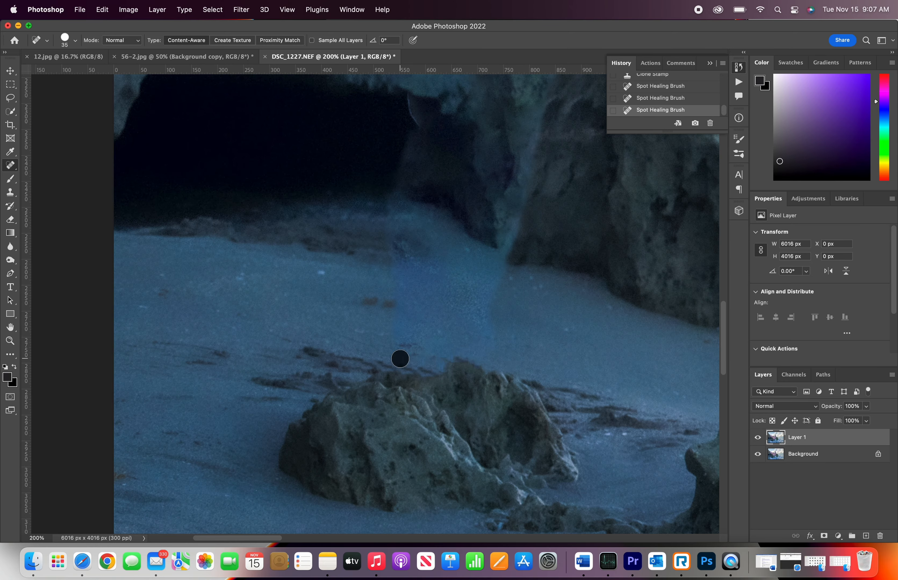
# Step: Spot-heal a short stretch of the leftover edge near the cave
pyautogui.press('super+minus')
pyautogui.press('super+minus')
pyautogui.press('super+plus')
pyautogui.press('super+plus')
pyautogui.scroll(3, 399, 217)
pyautogui.moveTo(399, 217); pyautogui.dragTo(410, 240)
pyautogui.scroll(5, 426, 247)
pyautogui.hscroll(1, 426, 248)
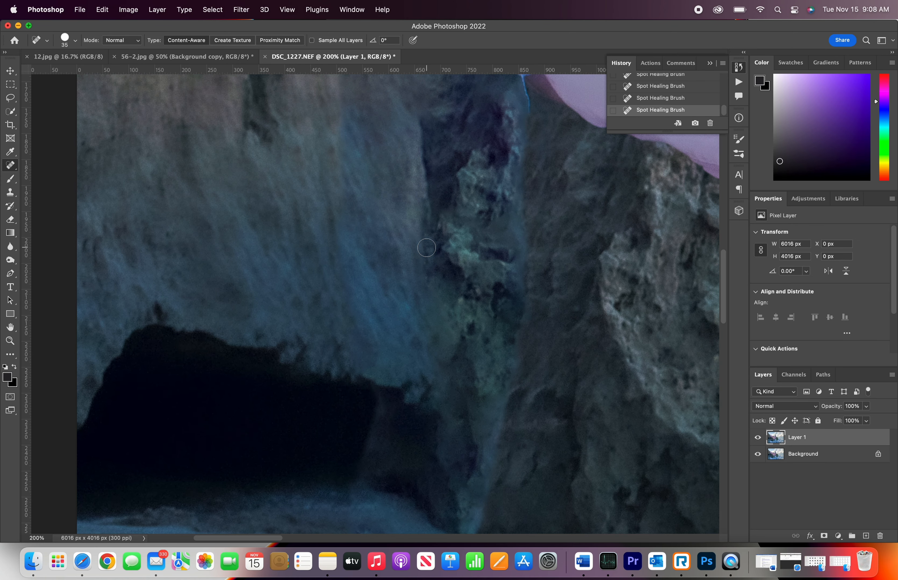
# Step: Shrink the Spot Healing Brush to 20 and heal the edge line running down the rock face
pyautogui.press('super+minus')
pyautogui.press('super+plus')
pyautogui.scroll(5, 427, 248)
pyautogui.hscroll(1, 427, 248)
pyautogui.press('[')
pyautogui.press('[')
pyautogui.press('[')
pyautogui.moveTo(489, 225); pyautogui.dragTo(492, 310)
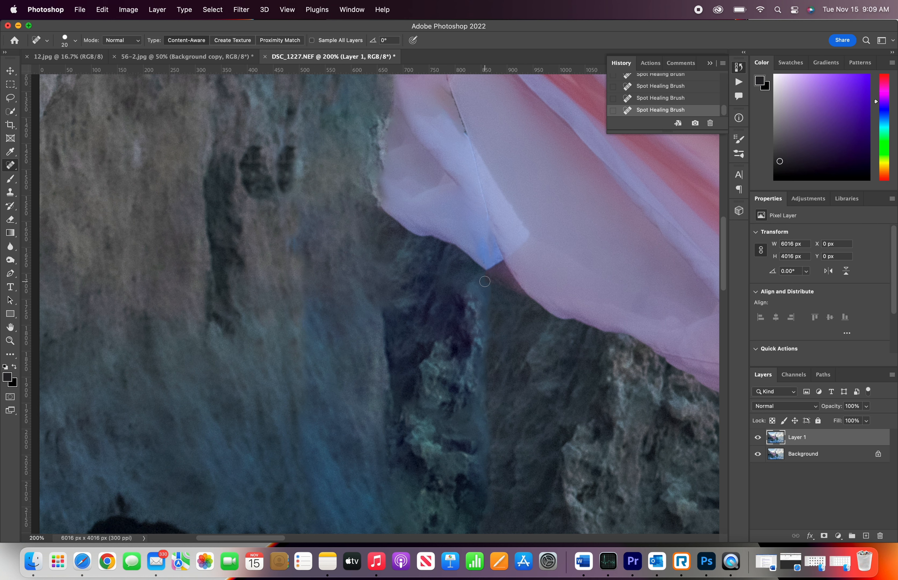
# Step: Clone Stamp over the blue edge line under the fabric's lower corner
pyautogui.press('super+equal')
pyautogui.hscroll(5, 471, 301)
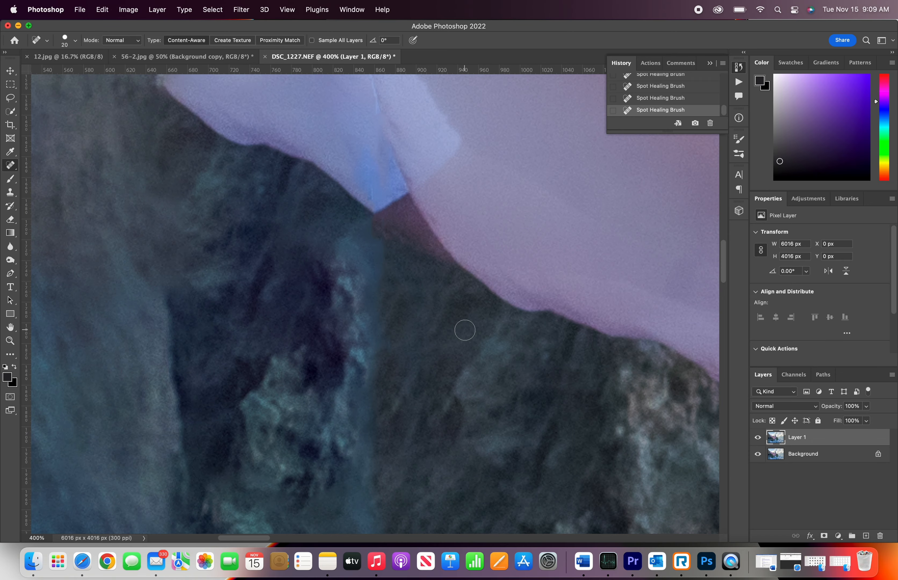
pyautogui.press('s')
pyautogui.moveTo(414, 255)
pyautogui.mouseDown()
pyautogui.moveTo(382, 225)
pyautogui.moveTo(398, 204)
pyautogui.mouseUp()
pyautogui.press('super+minus')
pyautogui.scroll(10, 398, 204)
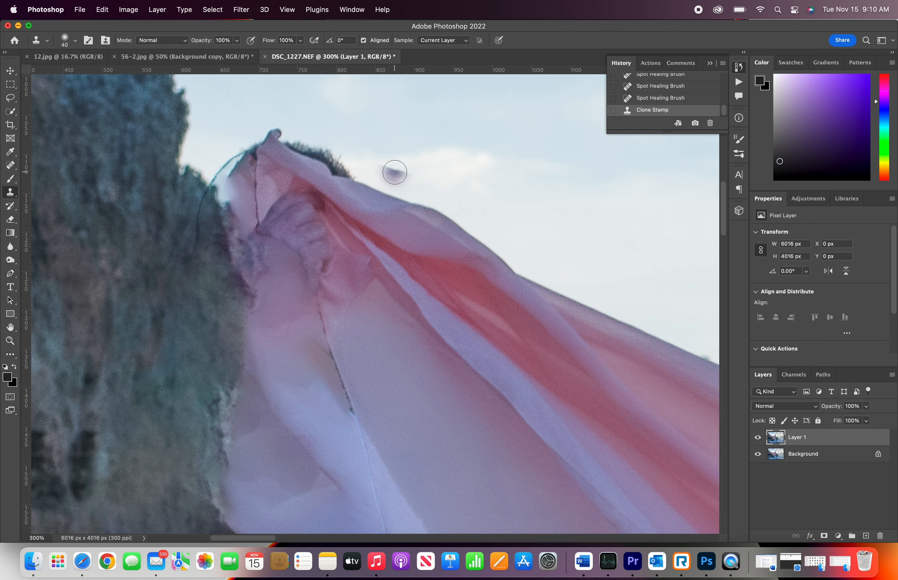
# Step: Clone Stamp away the dark edge and hair above the fabric's top corner with a smaller brush
pyautogui.press('[')
pyautogui.press('[')
pyautogui.keyDown('alt'); pyautogui.click(372, 166); pyautogui.keyUp('alt')
pyautogui.click(347, 172)
pyautogui.press('[')
pyautogui.keyDown('alt'); pyautogui.click(376, 118); pyautogui.keyUp('alt')
pyautogui.moveTo(359, 172)
pyautogui.mouseDown()
pyautogui.moveTo(342, 176)
pyautogui.moveTo(275, 126)
pyautogui.moveTo(337, 170)
pyautogui.moveTo(343, 154)
pyautogui.mouseUp()
pyautogui.press(']')
pyautogui.press(']')
pyautogui.press(']')
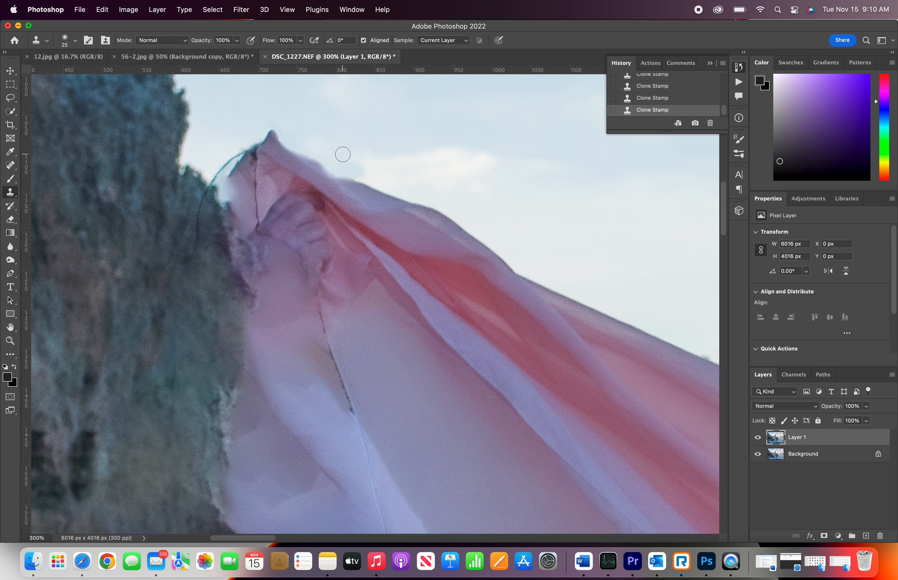
# Step: Clone Stamp over the blue edge line at the fabric's tip with a 25 px brush
pyautogui.press('k')
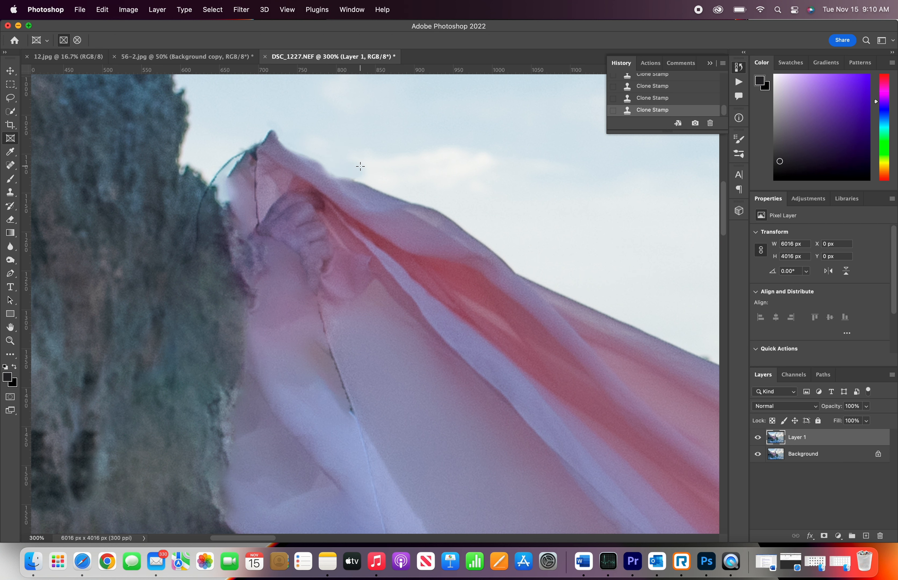
pyautogui.hscroll(-4, 306, 169)
pyautogui.press('s')
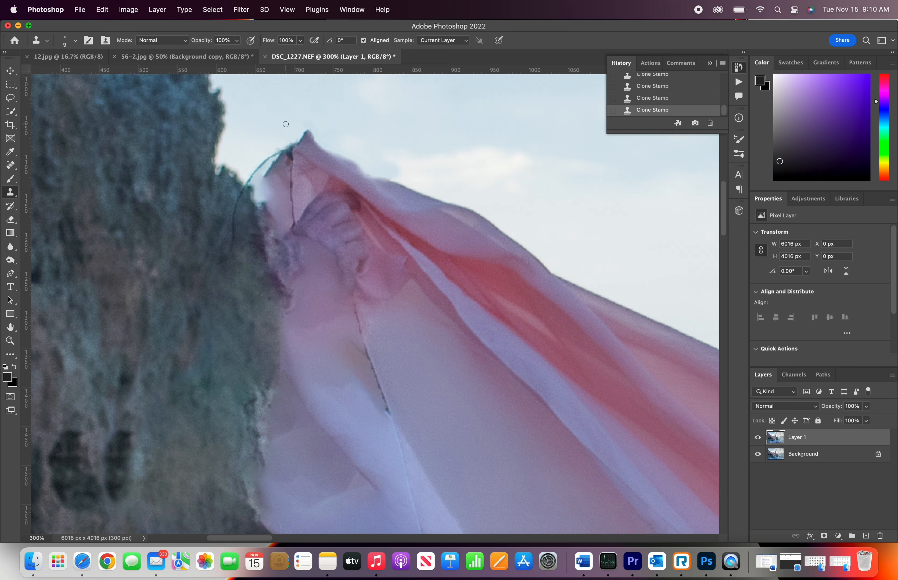
pyautogui.press(']')
pyautogui.press(']')
pyautogui.press(']')
pyautogui.press(']')
pyautogui.scroll(8, 286, 124)
pyautogui.hscroll(-1, 285, 124)
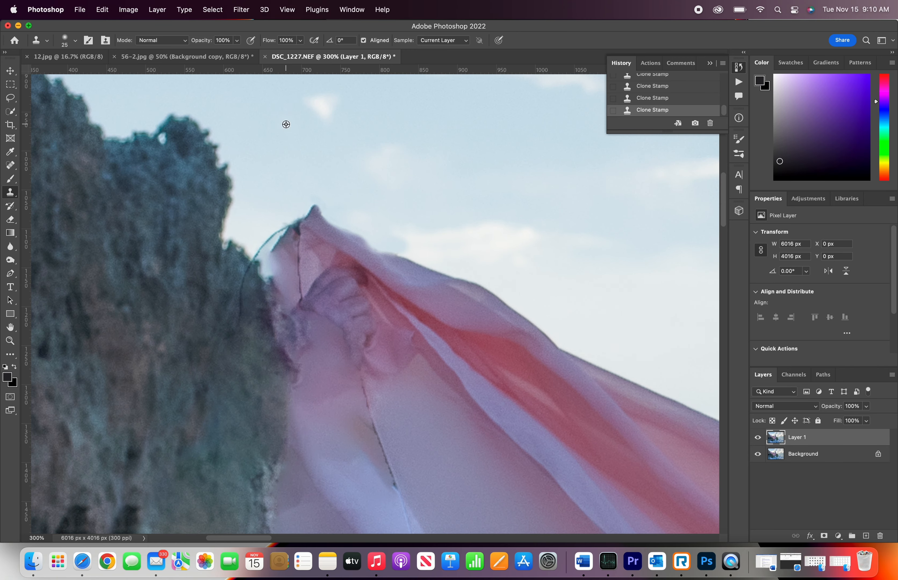
pyautogui.moveTo(311, 208)
pyautogui.mouseDown()
pyautogui.moveTo(293, 222)
pyautogui.moveTo(289, 201)
pyautogui.moveTo(293, 236)
pyautogui.moveTo(280, 224)
pyautogui.moveTo(276, 245)
pyautogui.mouseUp()
pyautogui.press(']')
pyautogui.press(']')
pyautogui.press(']')
pyautogui.press(']')
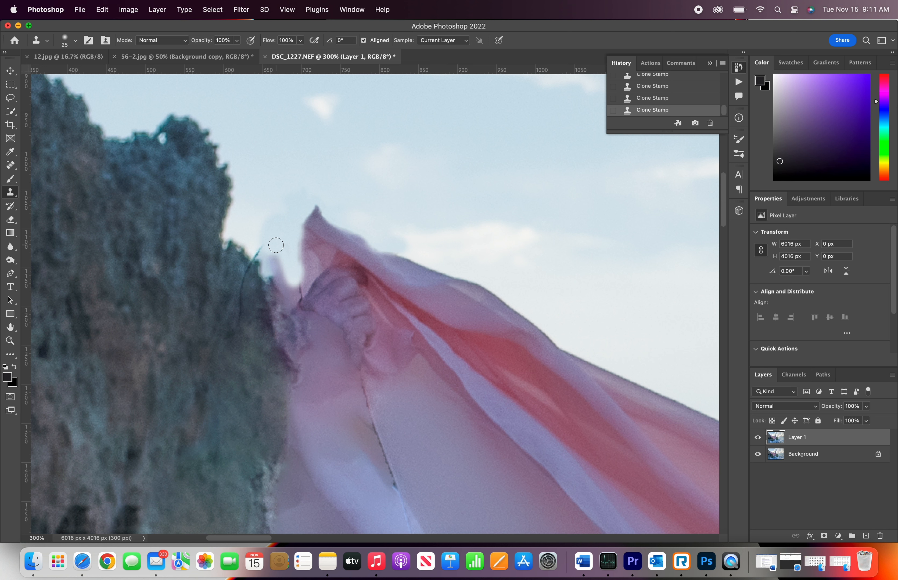
# Step: Spot-heal the remaining blue edge line along the rock and down the fabric with a 15 px brush
pyautogui.press('j')
pyautogui.moveTo(270, 247)
pyautogui.mouseDown()
pyautogui.moveTo(247, 298)
pyautogui.moveTo(273, 310)
pyautogui.mouseUp()
pyautogui.moveTo(302, 297); pyautogui.dragTo(293, 358)
pyautogui.scroll(-2, 340, 351)
pyautogui.press('[')
pyautogui.press('[')
pyautogui.press('[')
pyautogui.moveTo(348, 347); pyautogui.dragTo(380, 458)
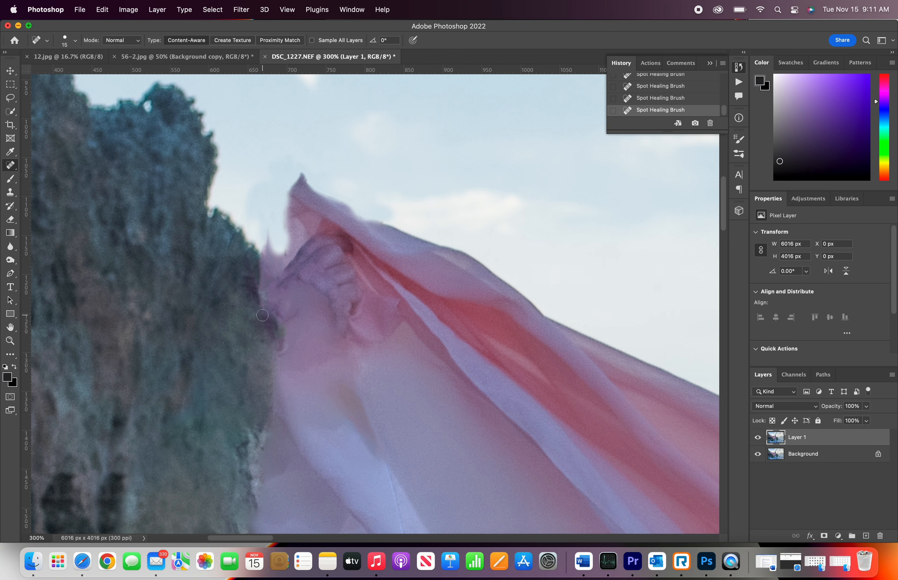
# Step: Enlarge the Spot Healing Brush to 35 and heal the fabric's edge against the rock and its lower corner
pyautogui.press(']')
pyautogui.press(']')
pyautogui.press(']')
pyautogui.press(']')
pyautogui.moveTo(278, 339); pyautogui.dragTo(291, 166)
pyautogui.moveTo(285, 273); pyautogui.dragTo(297, 289)
pyautogui.scroll(-6, 240, 208)
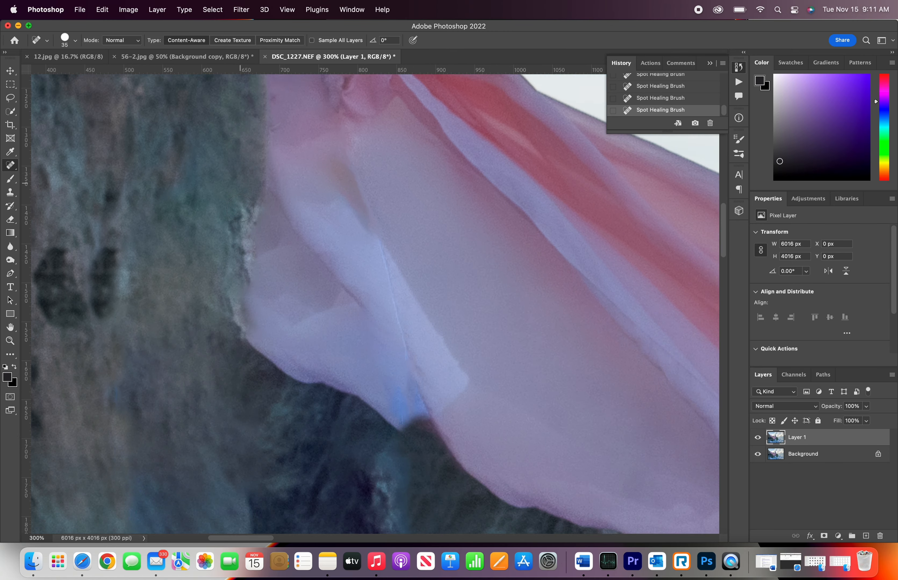
pyautogui.scroll(-3, 240, 208)
pyautogui.moveTo(388, 370); pyautogui.dragTo(402, 358)
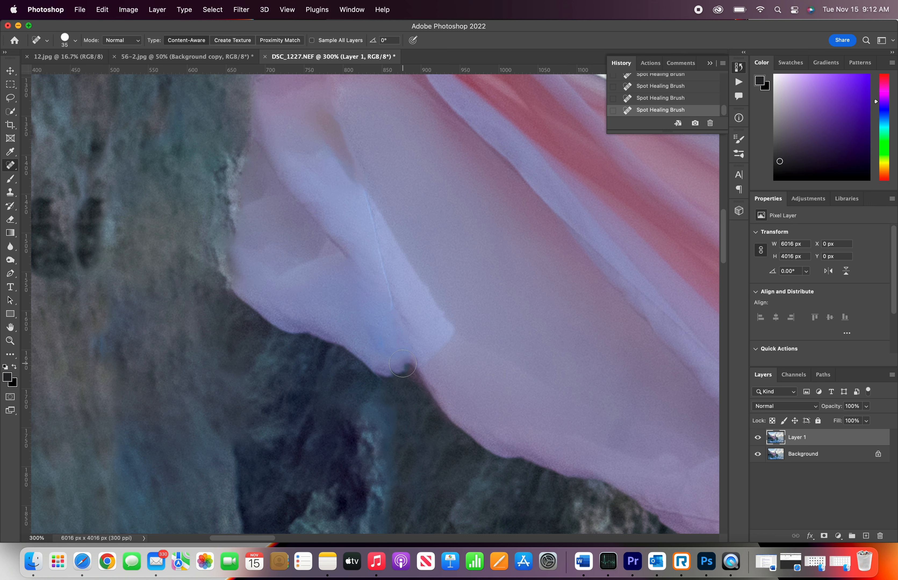
# Step: Shrink the Spot Healing Brush to 25 and heal the leftover marks near the fabric's upper folds
pyautogui.scroll(5, 402, 363)
pyautogui.press('[')
pyautogui.press('[')
pyautogui.moveTo(224, 169)
pyautogui.mouseDown()
pyautogui.moveTo(262, 187)
pyautogui.moveTo(260, 211)
pyautogui.moveTo(220, 172)
pyautogui.moveTo(261, 227)
pyautogui.moveTo(235, 204)
pyautogui.moveTo(245, 253)
pyautogui.mouseUp()
pyautogui.moveTo(238, 188)
pyautogui.mouseDown()
pyautogui.moveTo(230, 192)
pyautogui.moveTo(256, 222)
pyautogui.mouseUp()
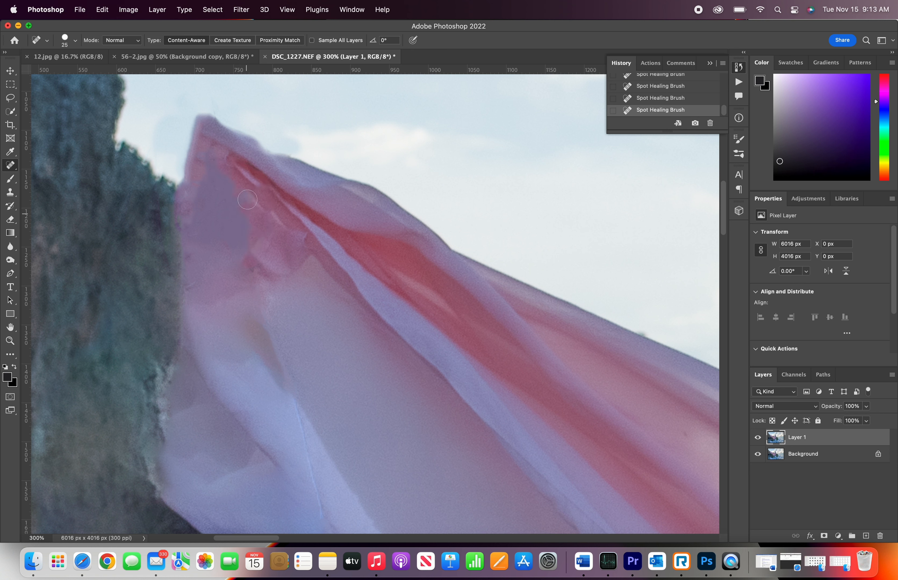
pyautogui.click(296, 148)
pyautogui.click(293, 148)
# Step: Flatten the image into a single background layer
pyautogui.press('super+minus')
pyautogui.press('super+minus')
pyautogui.press('super+minus')
pyautogui.press('super+minus')
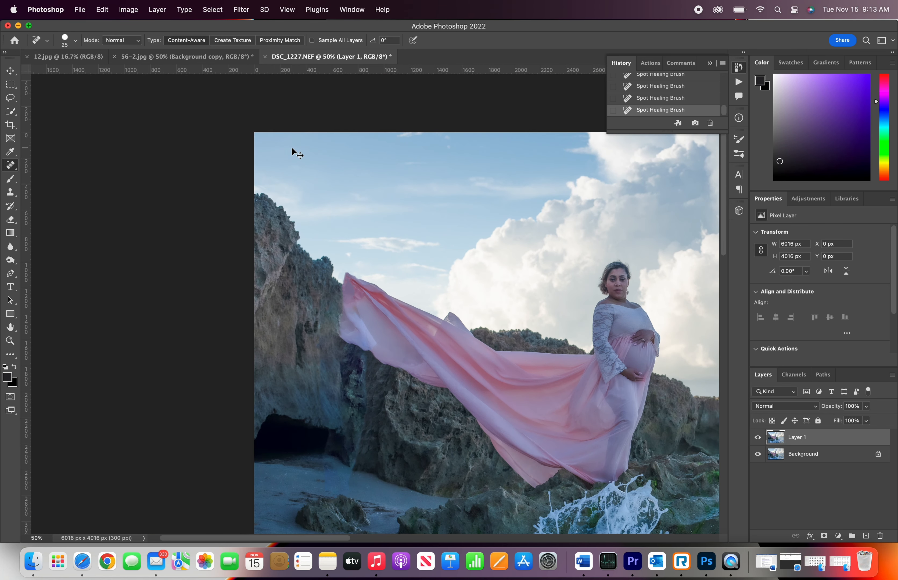
pyautogui.press('super+plus')
pyautogui.press('super+plus')
pyautogui.press(']')
pyautogui.press(']')
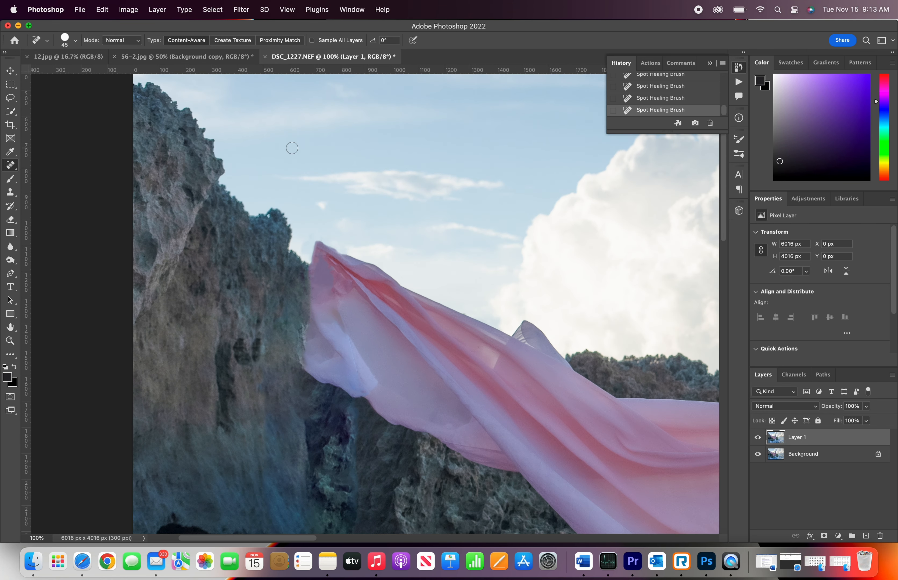
pyautogui.scroll(-15, 292, 148)
pyautogui.hscroll(-3, 292, 148)
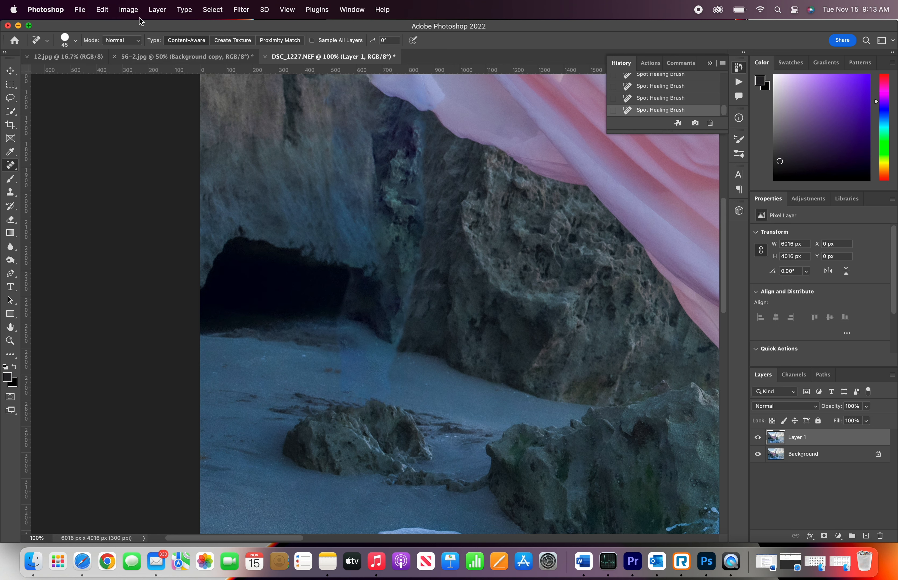
pyautogui.click(140, 6)
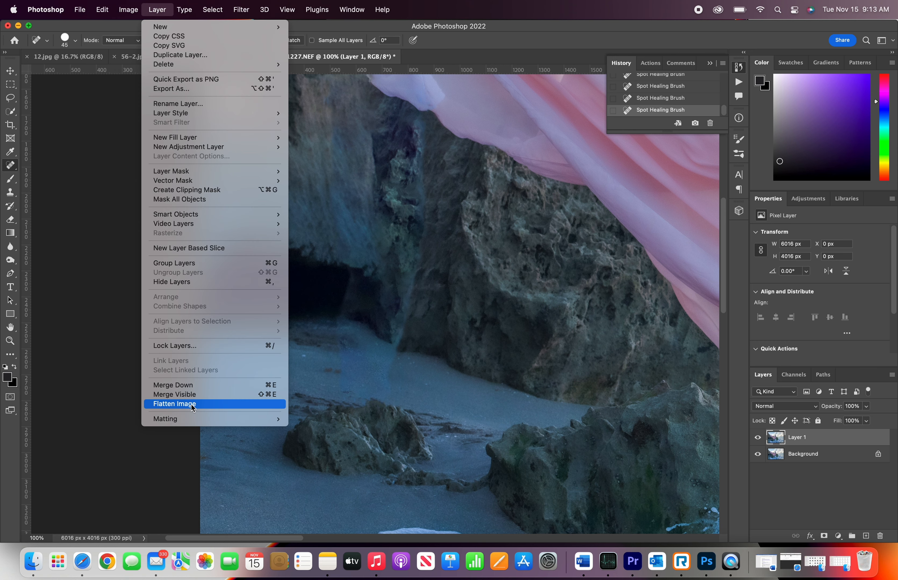
pyautogui.click(191, 404)
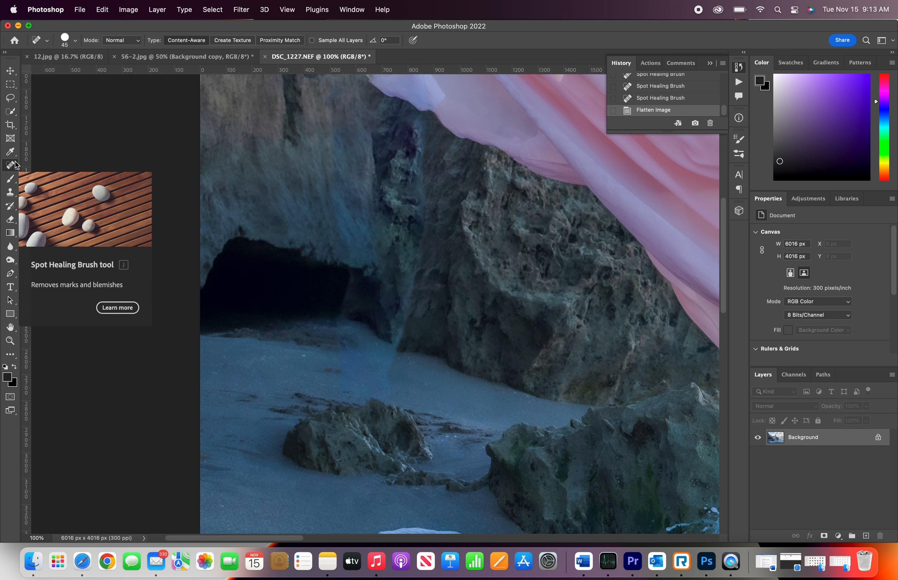
# Step: Patch the blue streak on the rock face above the cave with nearby rock texture using the Patch tool
pyautogui.hotkey('shift', 'j')
pyautogui.hotkey('shift', 'j')
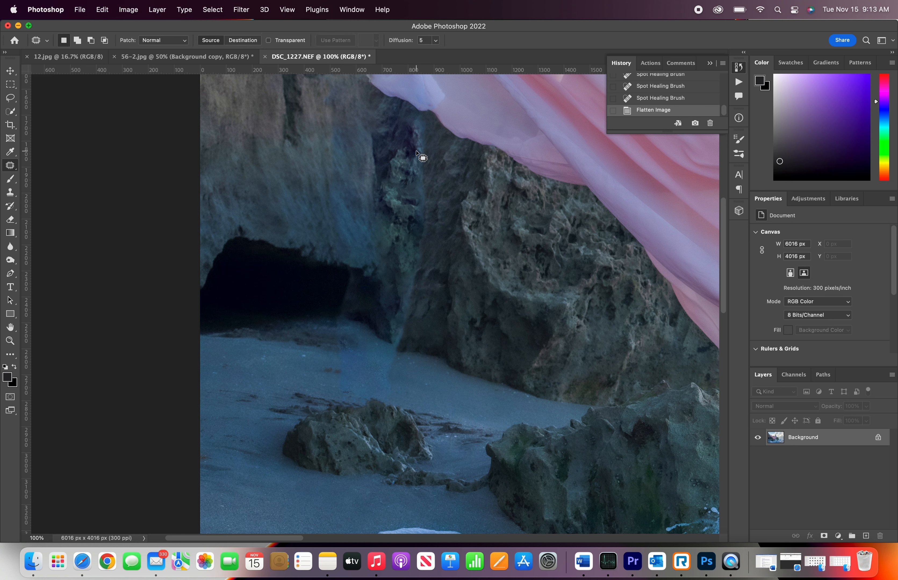
pyautogui.moveTo(409, 128)
pyautogui.mouseDown()
pyautogui.moveTo(374, 388)
pyautogui.moveTo(387, 394)
pyautogui.moveTo(420, 340)
pyautogui.moveTo(432, 197)
pyautogui.moveTo(416, 118)
pyautogui.moveTo(430, 148)
pyautogui.moveTo(427, 327)
pyautogui.moveTo(384, 399)
pyautogui.moveTo(375, 393)
pyautogui.moveTo(372, 323)
pyautogui.moveTo(410, 111)
pyautogui.moveTo(429, 130)
pyautogui.moveTo(432, 150)
pyautogui.moveTo(315, 174)
pyautogui.mouseUp()
pyautogui.press('super+d')
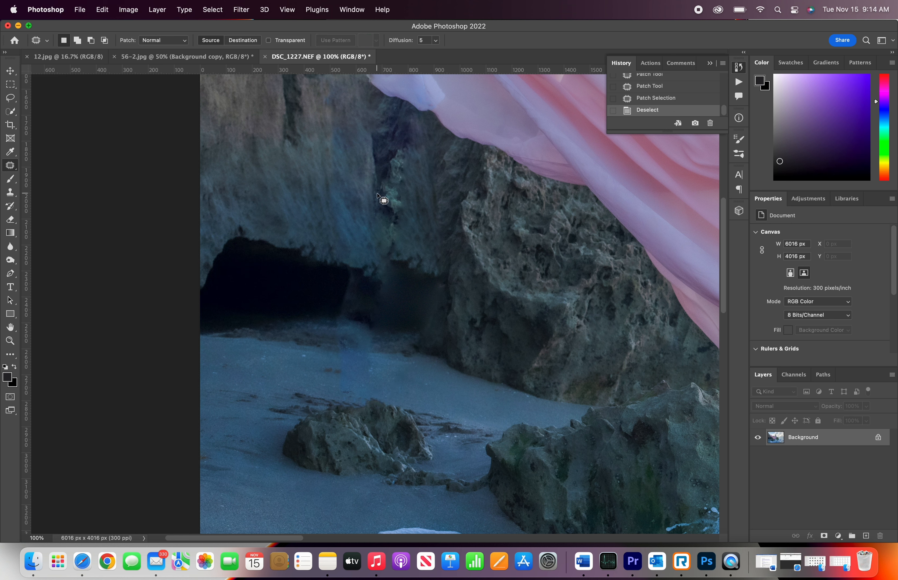
pyautogui.click(681, 101)
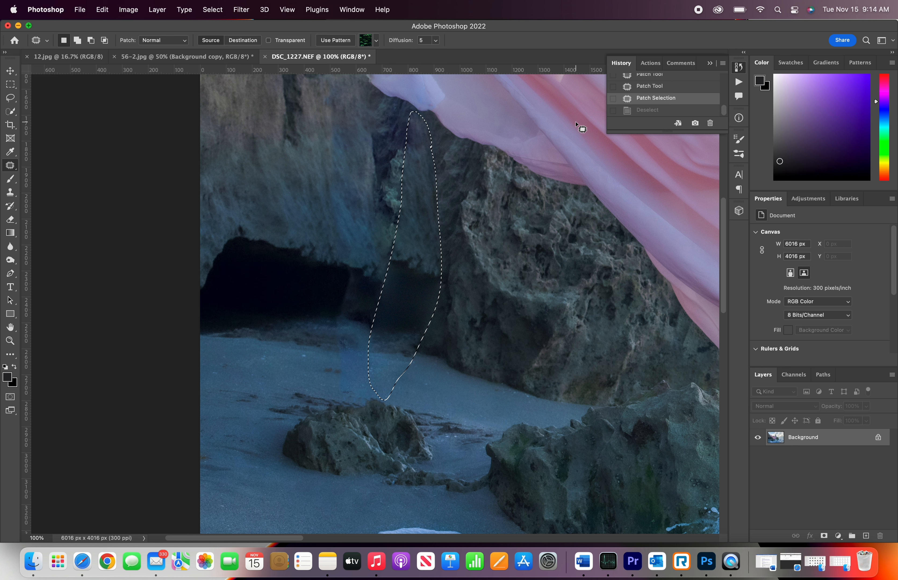
pyautogui.press('super+d')
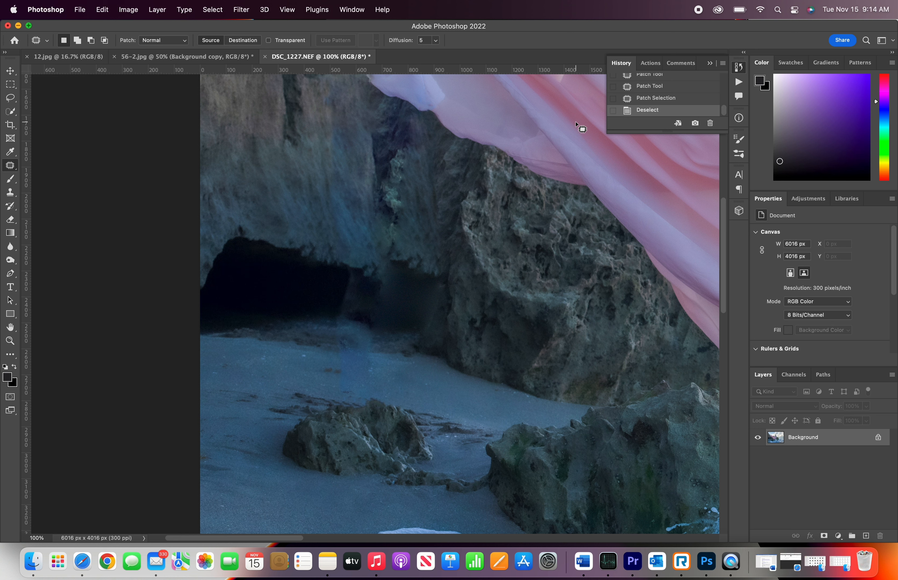
# Step: Patch the blue streak across the cave mouth and the rock beside it
pyautogui.moveTo(351, 276)
pyautogui.mouseDown()
pyautogui.moveTo(395, 329)
pyautogui.moveTo(378, 386)
pyautogui.moveTo(350, 401)
pyautogui.moveTo(322, 370)
pyautogui.moveTo(329, 293)
pyautogui.moveTo(347, 277)
pyautogui.moveTo(314, 313)
pyautogui.moveTo(293, 314)
pyautogui.mouseUp()
pyautogui.press('super+d')
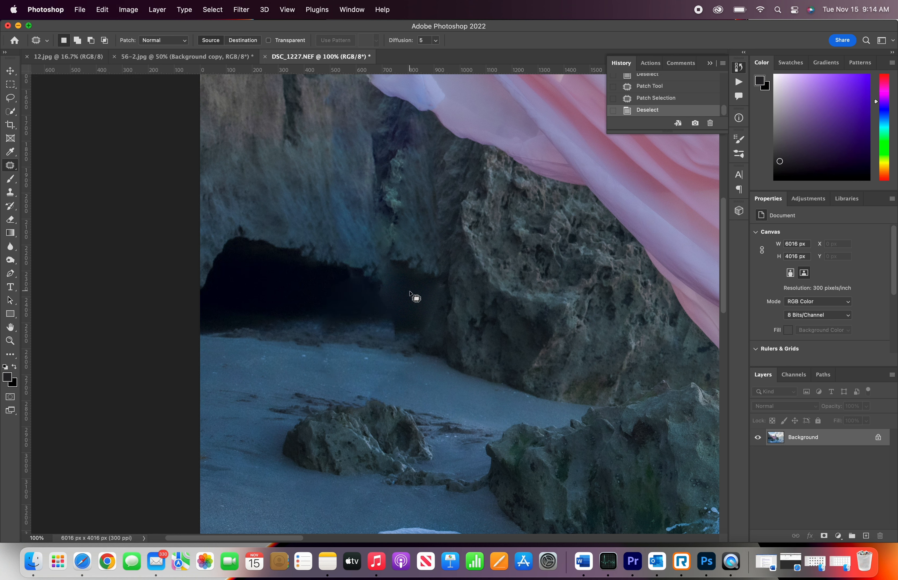
pyautogui.moveTo(402, 269)
pyautogui.mouseDown()
pyautogui.moveTo(368, 336)
pyautogui.moveTo(371, 385)
pyautogui.moveTo(389, 397)
pyautogui.moveTo(424, 385)
pyautogui.moveTo(450, 330)
pyautogui.moveTo(439, 290)
pyautogui.moveTo(404, 271)
pyautogui.mouseUp()
pyautogui.moveTo(407, 310); pyautogui.dragTo(468, 311)
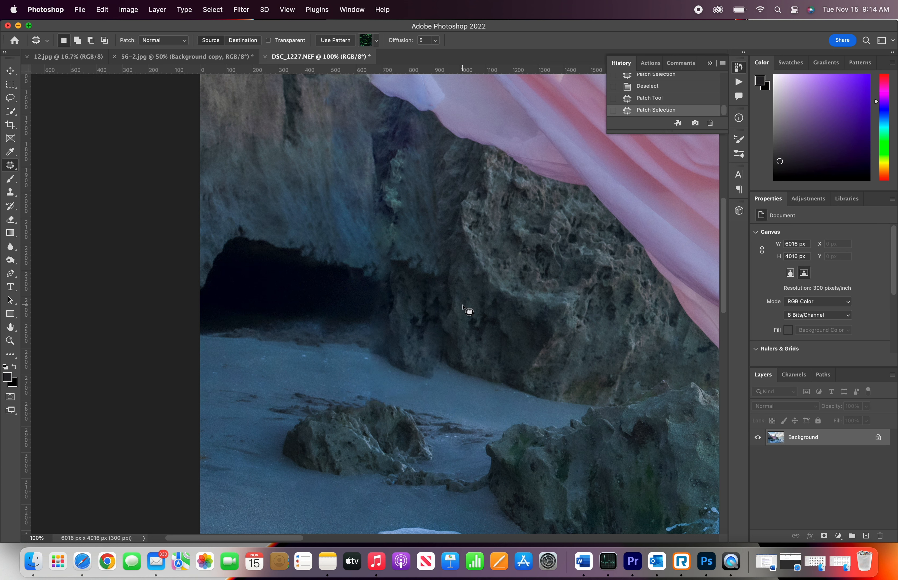
pyautogui.press('super+d')
# Step: Patch the blue streak on the rock wall left of the fabric
pyautogui.moveTo(354, 96)
pyautogui.mouseDown()
pyautogui.moveTo(373, 230)
pyautogui.moveTo(357, 260)
pyautogui.moveTo(326, 216)
pyautogui.moveTo(315, 110)
pyautogui.moveTo(355, 89)
pyautogui.mouseUp()
pyautogui.scroll(8, 358, 99)
pyautogui.hscroll(-4, 358, 98)
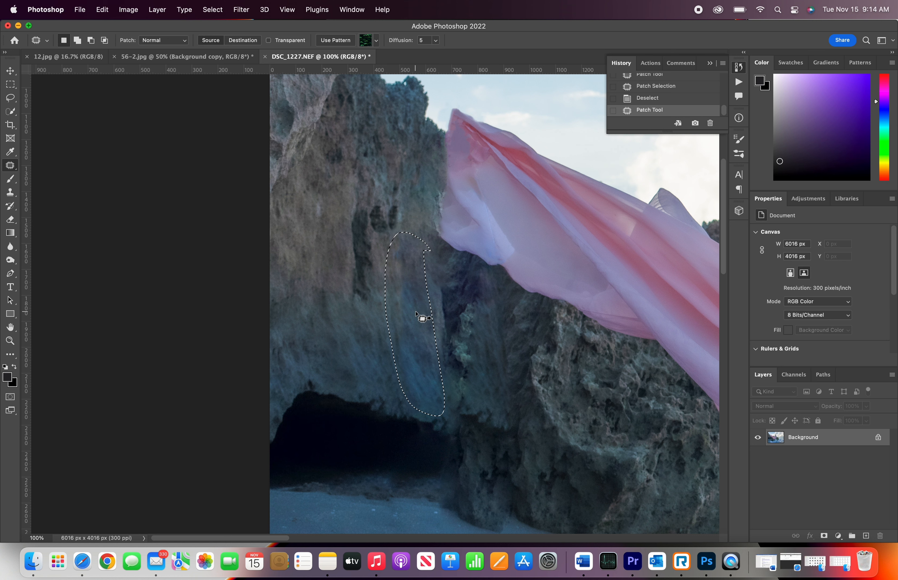
pyautogui.moveTo(421, 316); pyautogui.dragTo(330, 277)
pyautogui.press('super+d')
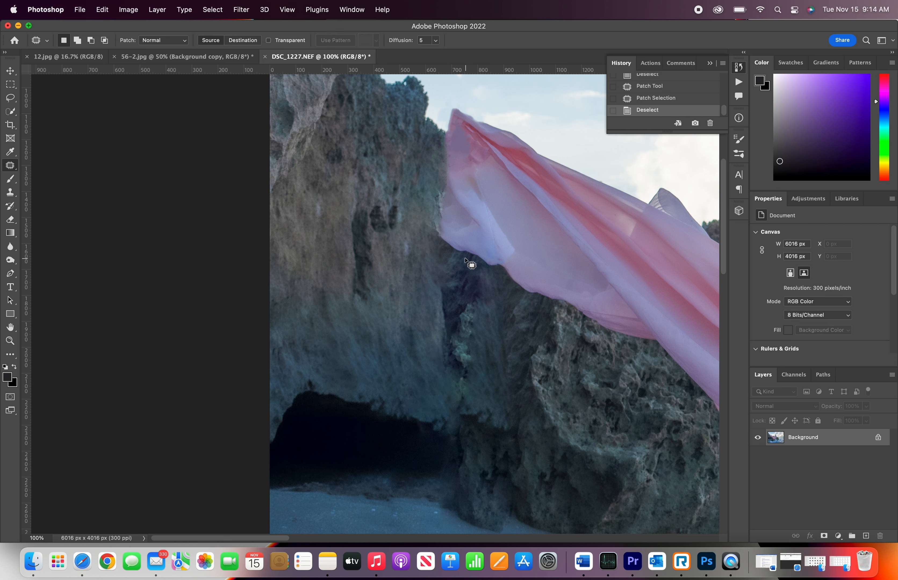
# Step: Patch the streak on the rock just under the fabric's edge
pyautogui.moveTo(475, 266)
pyautogui.mouseDown()
pyautogui.moveTo(477, 341)
pyautogui.moveTo(501, 295)
pyautogui.moveTo(487, 267)
pyautogui.mouseUp()
pyautogui.moveTo(488, 309); pyautogui.dragTo(489, 359)
pyautogui.press('super+d')
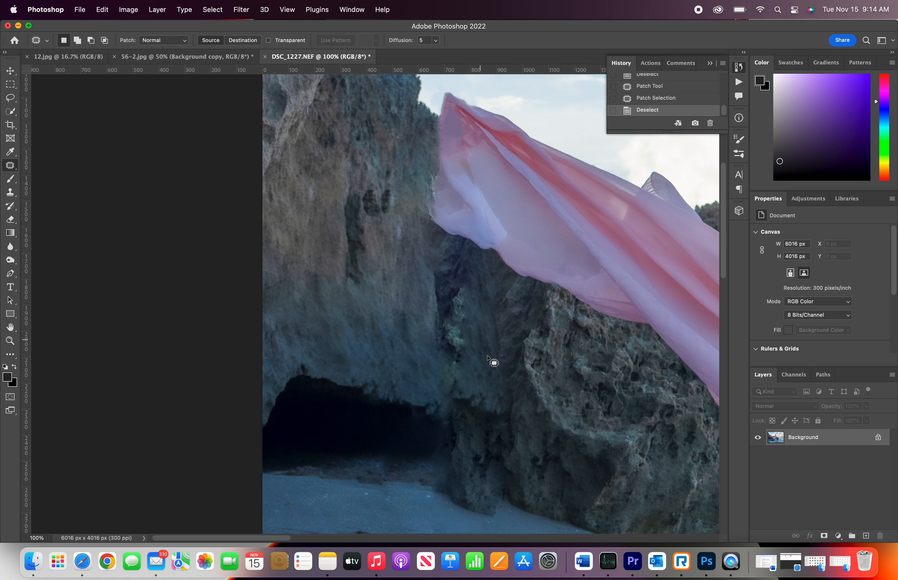
# Step: Open the Liquify filter on a duplicate layer of the whole photo
pyautogui.scroll(-5, 487, 358)
pyautogui.hscroll(2, 488, 358)
pyautogui.scroll(-5, 392, 318)
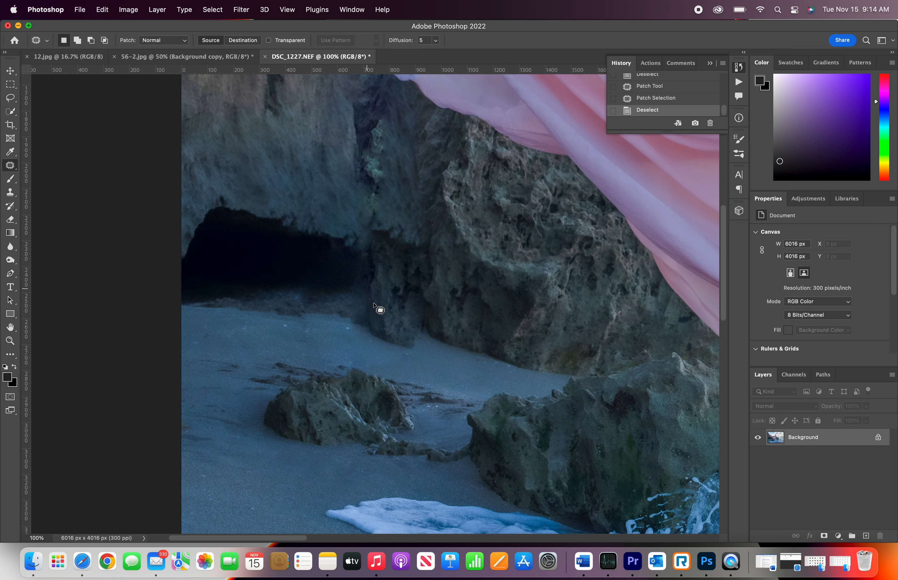
pyautogui.scroll(-3, 372, 302)
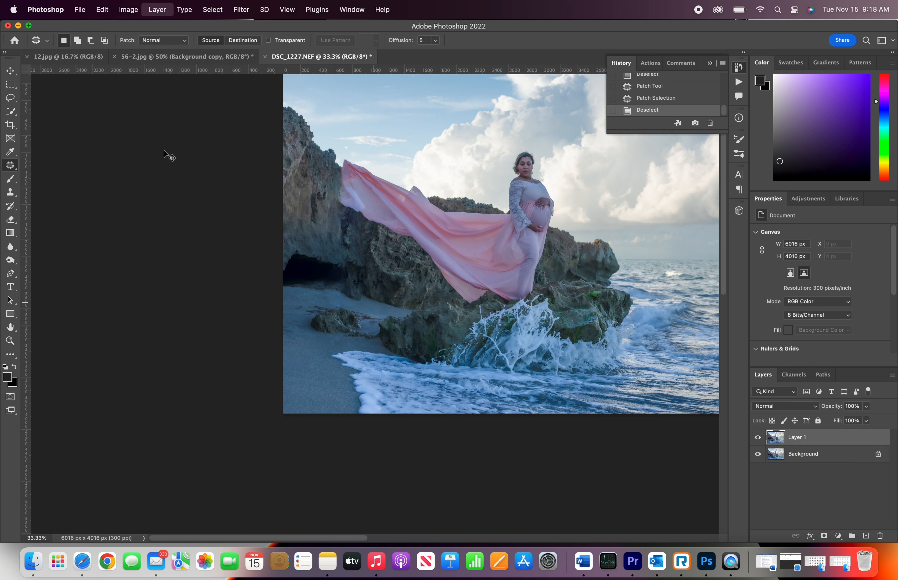
pyautogui.click(241, 9)
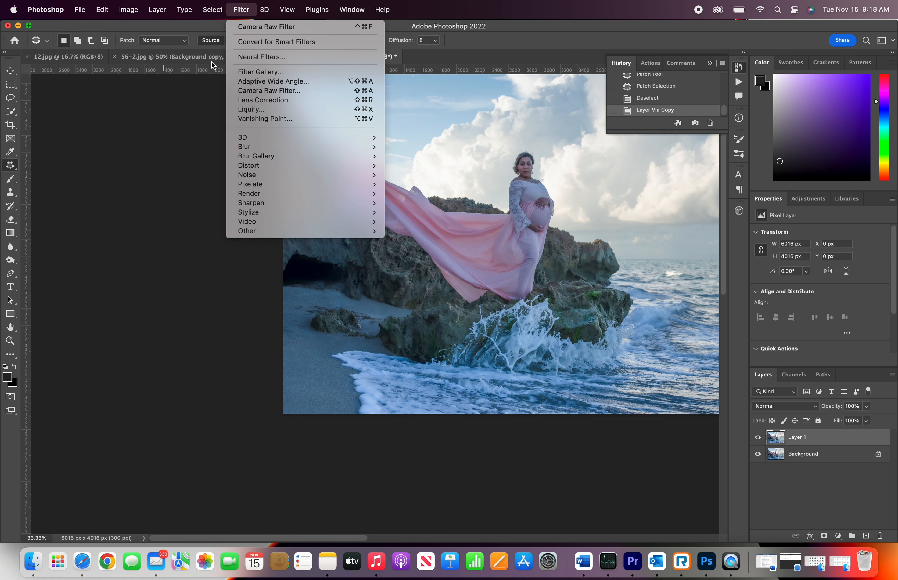
pyautogui.click(248, 110)
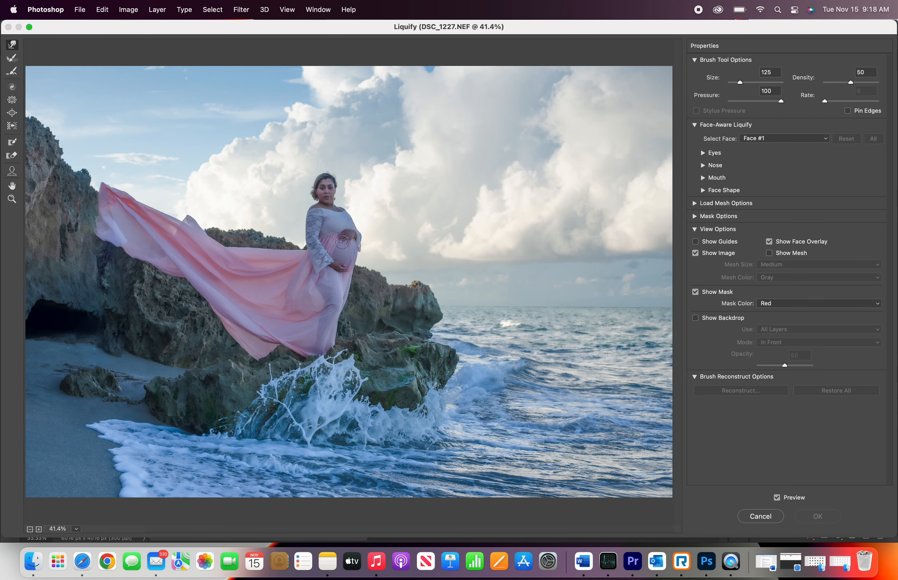
# Step: Warp the fabric's trailing end upward with the Forward Warp brush at sizes 700 and 600, and apply Liquify
pyautogui.press(']')
pyautogui.press(']')
pyautogui.press(']')
pyautogui.press(']')
pyautogui.press(']')
pyautogui.press(']')
pyautogui.press(']')
pyautogui.press(']')
pyautogui.press(']')
pyautogui.moveTo(257, 266); pyautogui.dragTo(250, 273)
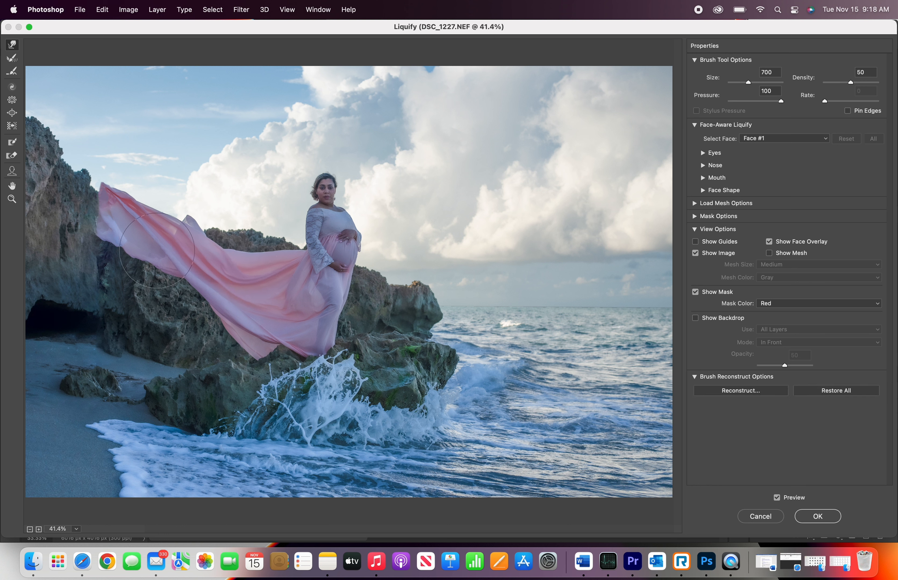
pyautogui.moveTo(108, 244)
pyautogui.mouseDown()
pyautogui.moveTo(119, 194)
pyautogui.moveTo(107, 197)
pyautogui.mouseUp()
pyautogui.press('[')
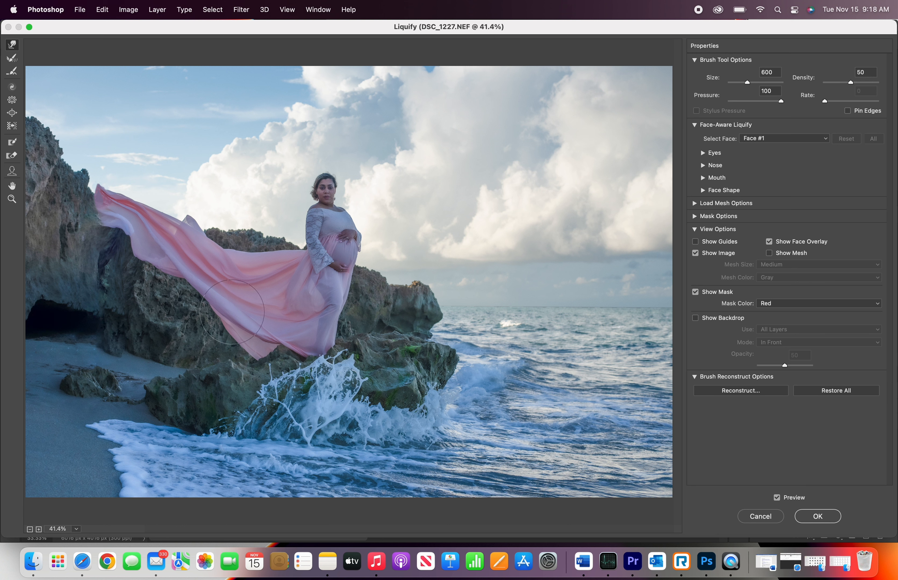
pyautogui.moveTo(231, 313)
pyautogui.mouseDown()
pyautogui.moveTo(237, 302)
pyautogui.moveTo(183, 287)
pyautogui.mouseUp()
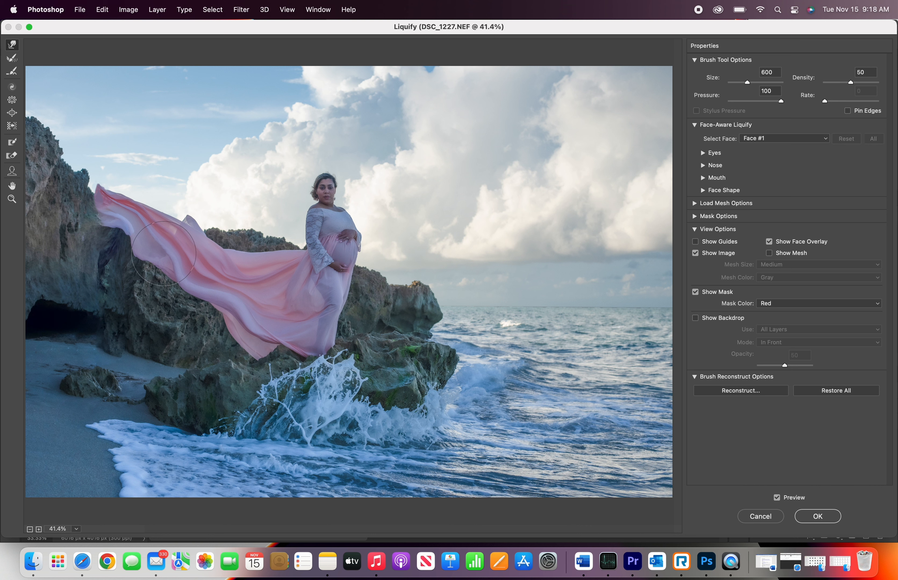
pyautogui.moveTo(162, 255); pyautogui.dragTo(161, 247)
pyautogui.press('[')
pyautogui.press('[')
pyautogui.press('[')
pyautogui.press('[')
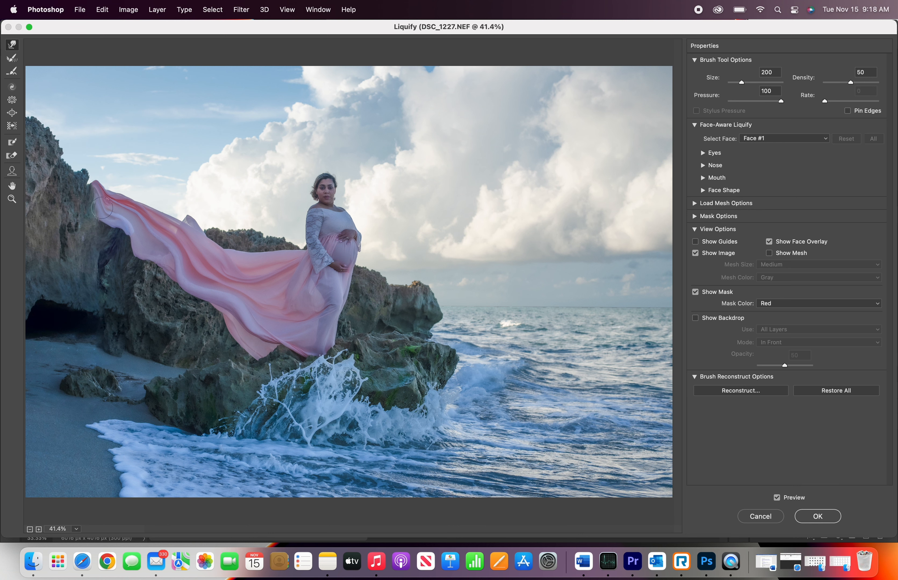
pyautogui.click(767, 519)
# Step: Add a layer mask to the warped layer
pyautogui.click(824, 536)
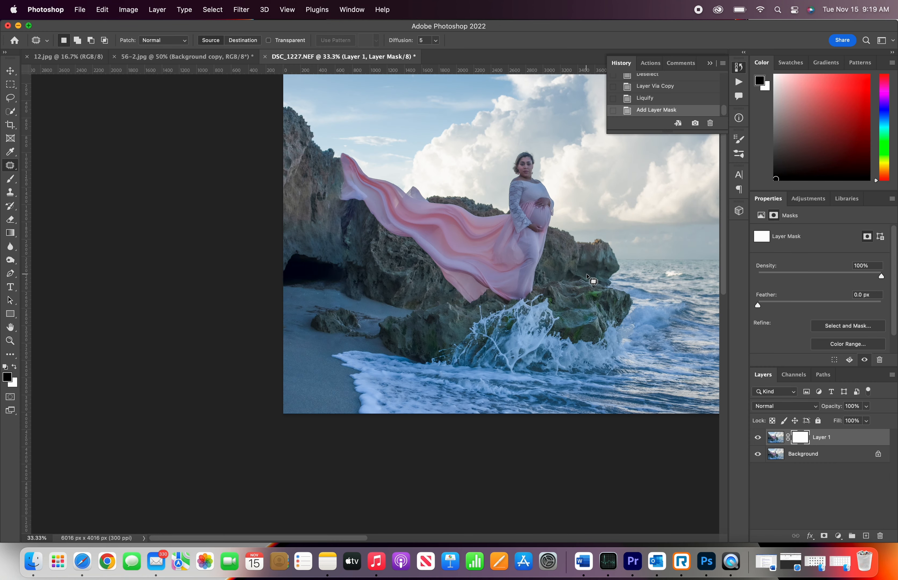
pyautogui.press('s')
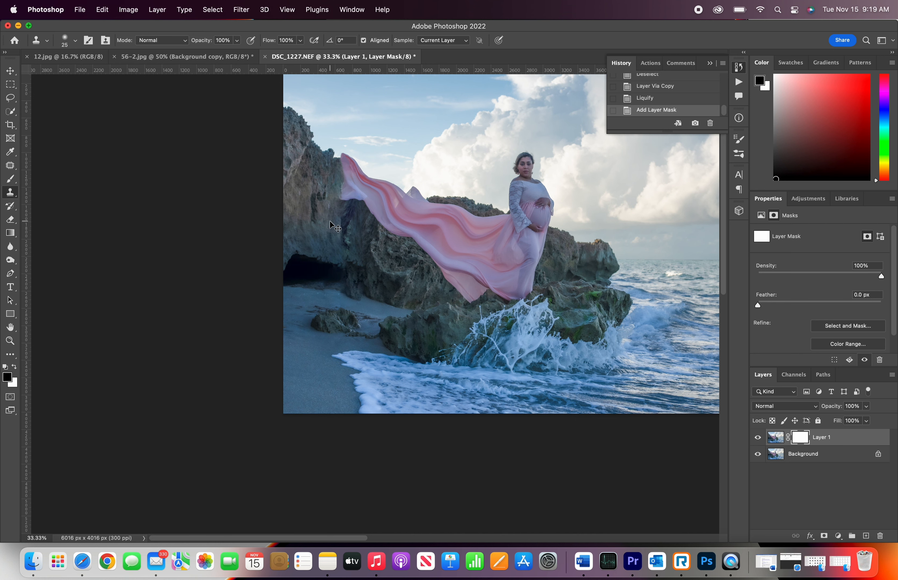
pyautogui.press('super+equal')
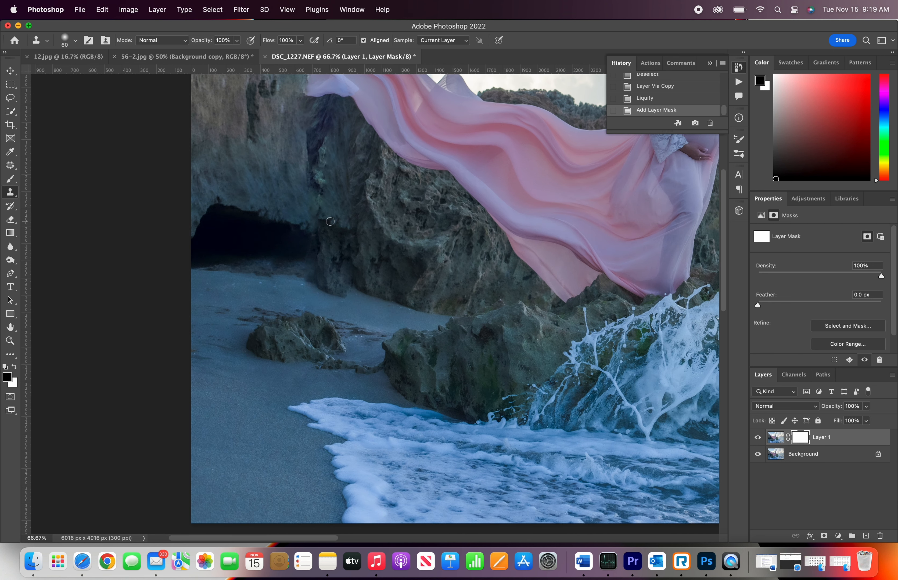
pyautogui.scroll(5, 330, 221)
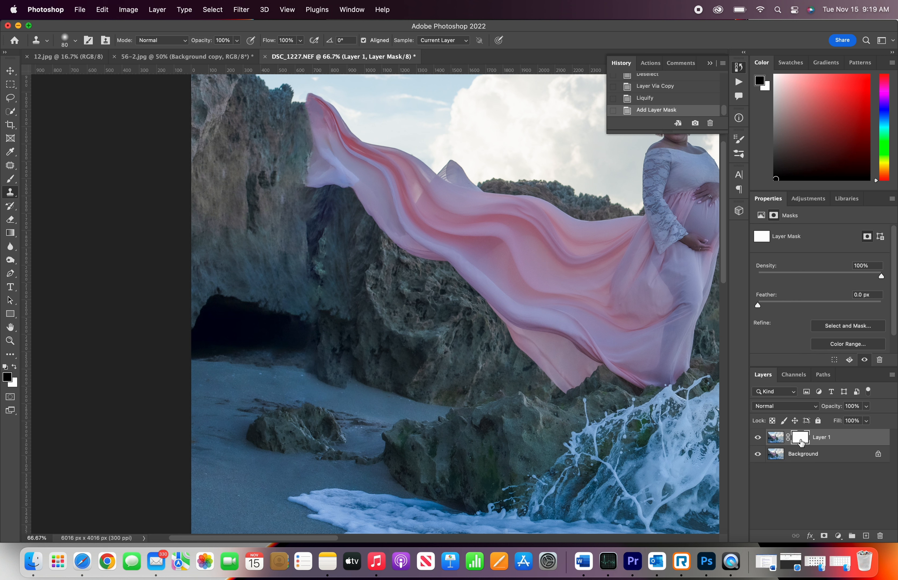
# Step: Flatten the image and duplicate the flattened photo onto a new layer
pyautogui.moveTo(801, 443); pyautogui.dragTo(879, 536)
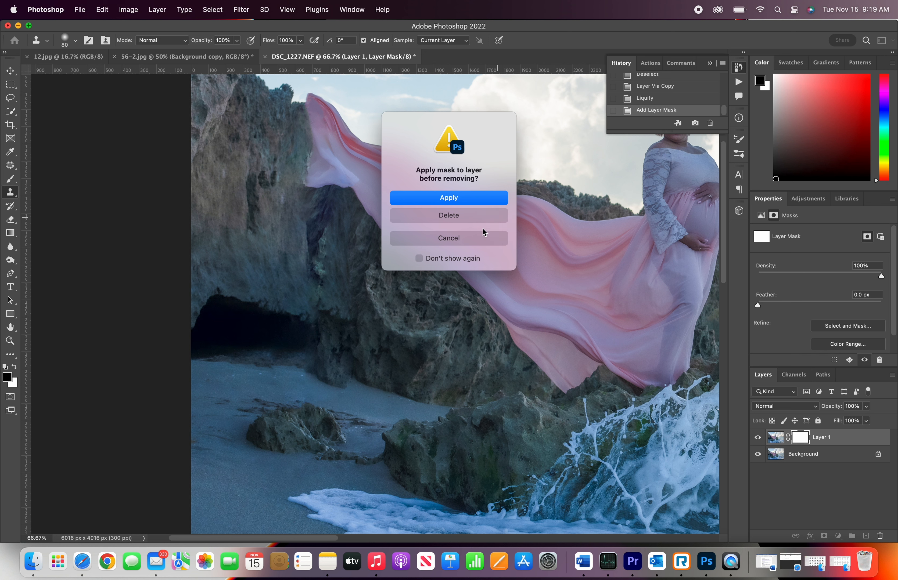
pyautogui.click(471, 244)
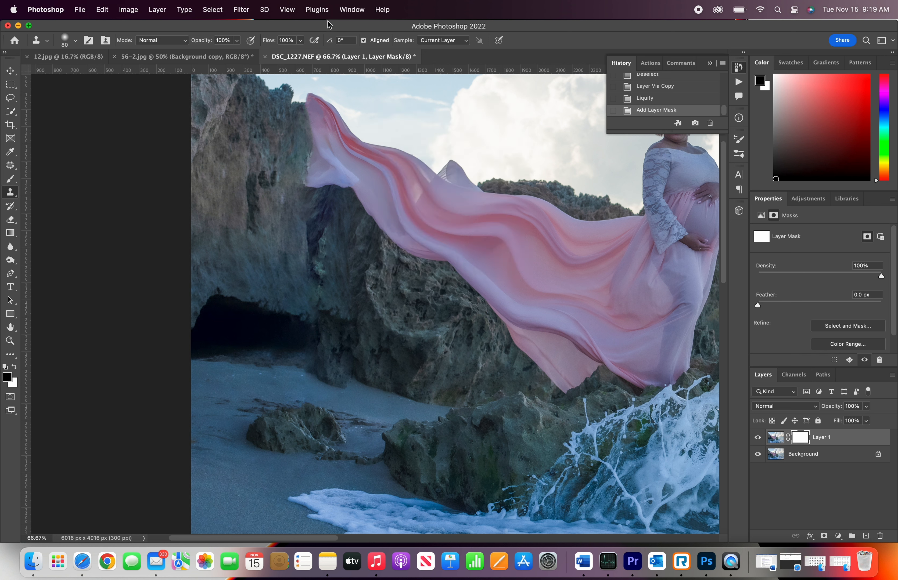
pyautogui.click(129, 10)
pyautogui.moveTo(157, 11)
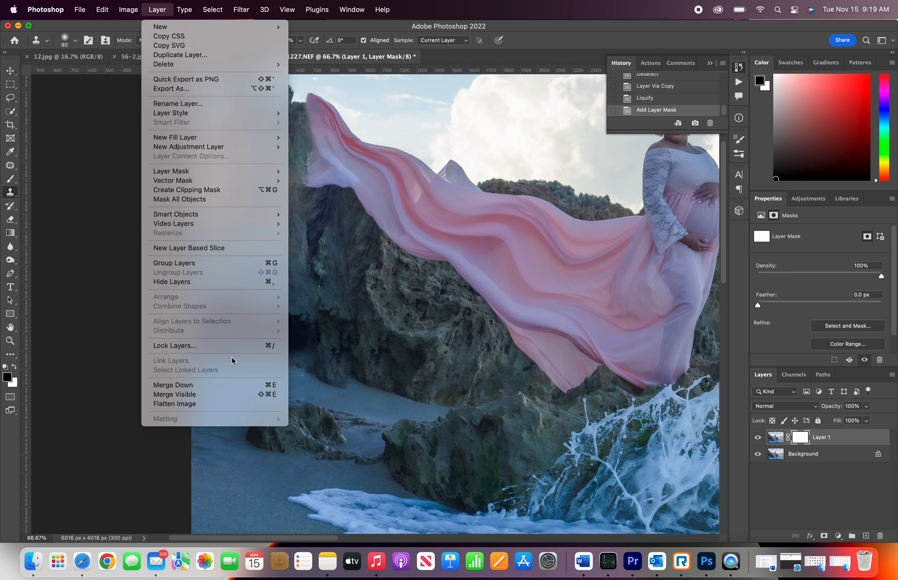
pyautogui.click(214, 404)
pyautogui.press('super+j')
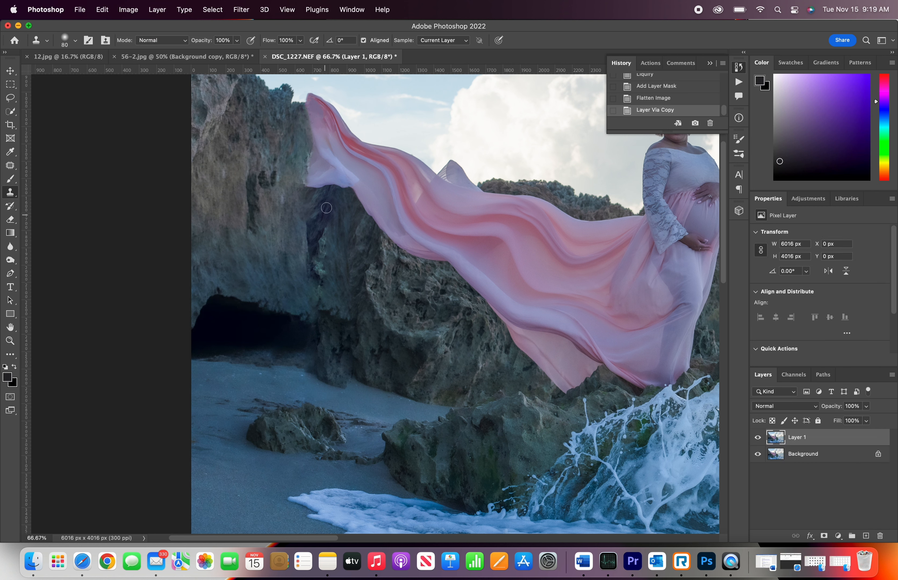
# Step: Clone Stamp over the dark streak on the rock beside the fabric's upper end
pyautogui.keyDown('alt'); pyautogui.click(330, 213); pyautogui.keyUp('alt')
pyautogui.moveTo(331, 195)
pyautogui.mouseDown()
pyautogui.moveTo(327, 169)
pyautogui.moveTo(328, 183)
pyautogui.moveTo(303, 183)
pyautogui.moveTo(311, 165)
pyautogui.mouseUp()
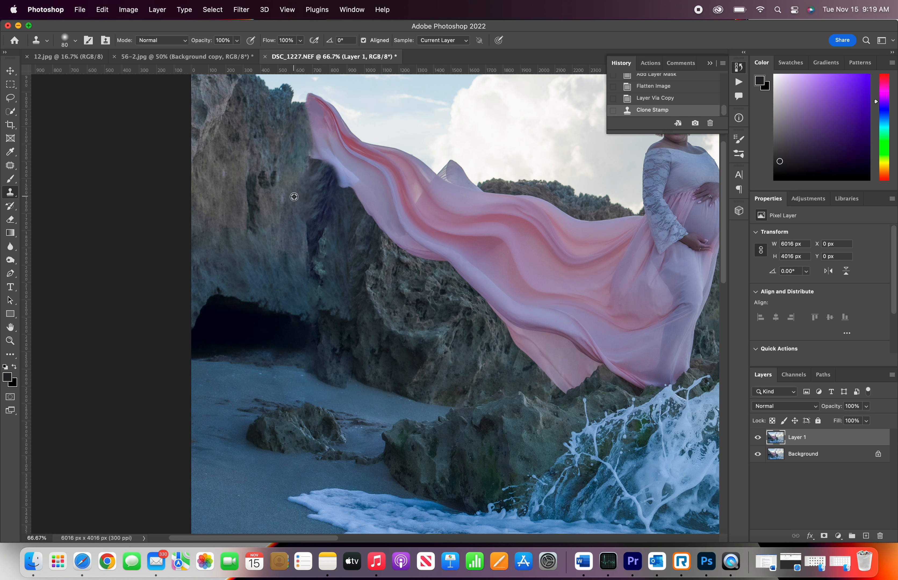
pyautogui.moveTo(315, 160)
pyautogui.mouseDown()
pyautogui.moveTo(308, 138)
pyautogui.moveTo(345, 196)
pyautogui.mouseUp()
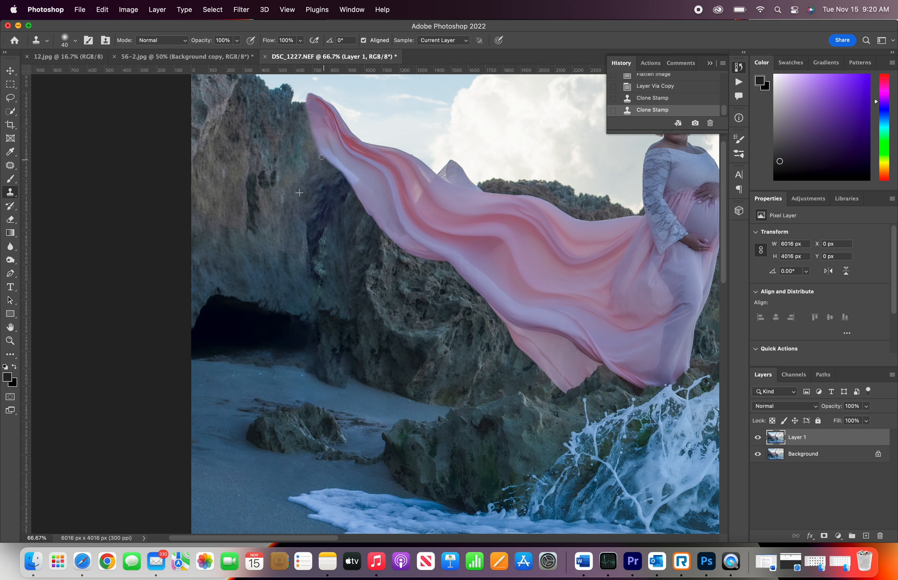
pyautogui.moveTo(317, 147)
pyautogui.mouseDown()
pyautogui.moveTo(306, 82)
pyautogui.moveTo(309, 142)
pyautogui.moveTo(304, 105)
pyautogui.moveTo(319, 159)
pyautogui.moveTo(308, 99)
pyautogui.moveTo(311, 148)
pyautogui.mouseUp()
# Step: Erase the grey stub sticking up above the fabric's tip with the Eraser
pyautogui.scroll(5, 328, 173)
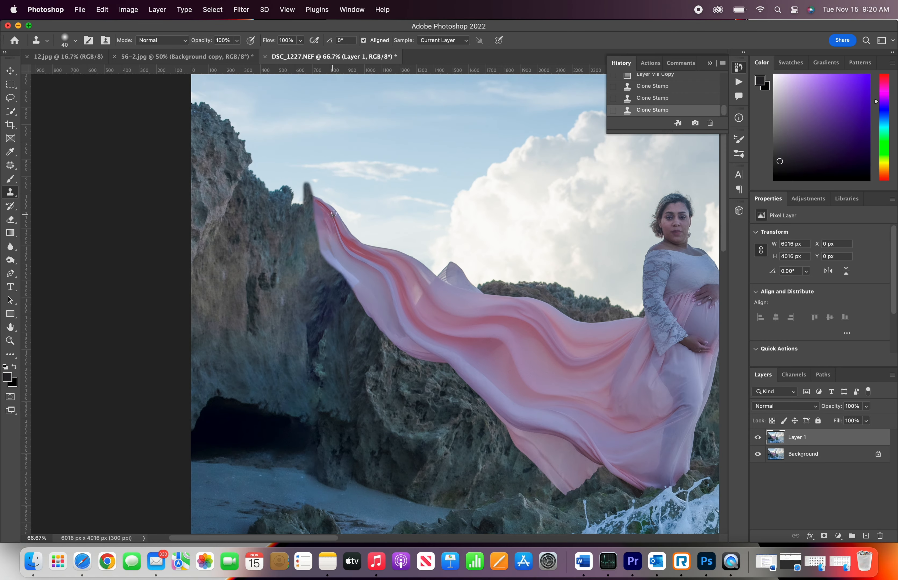
pyautogui.press('e')
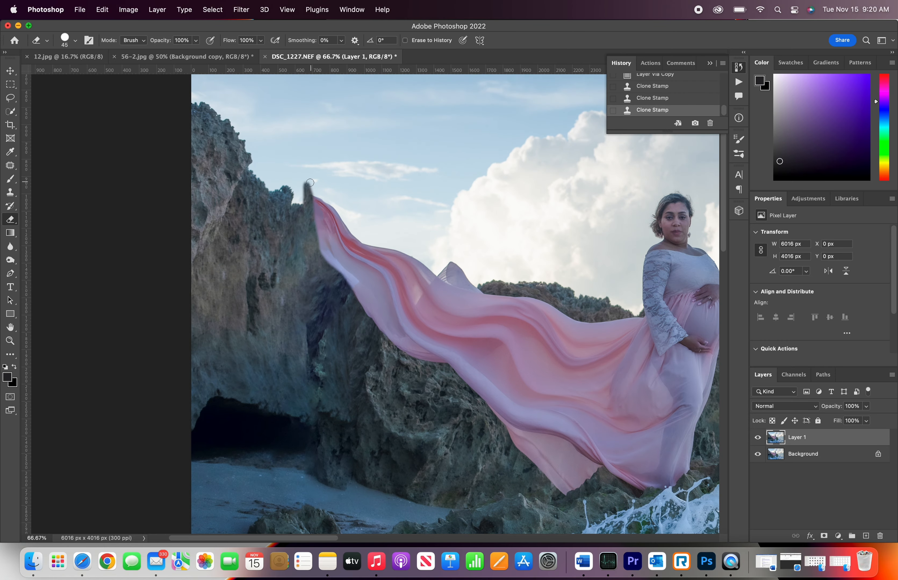
pyautogui.moveTo(310, 183); pyautogui.dragTo(306, 197)
pyautogui.moveTo(302, 188); pyautogui.dragTo(301, 190)
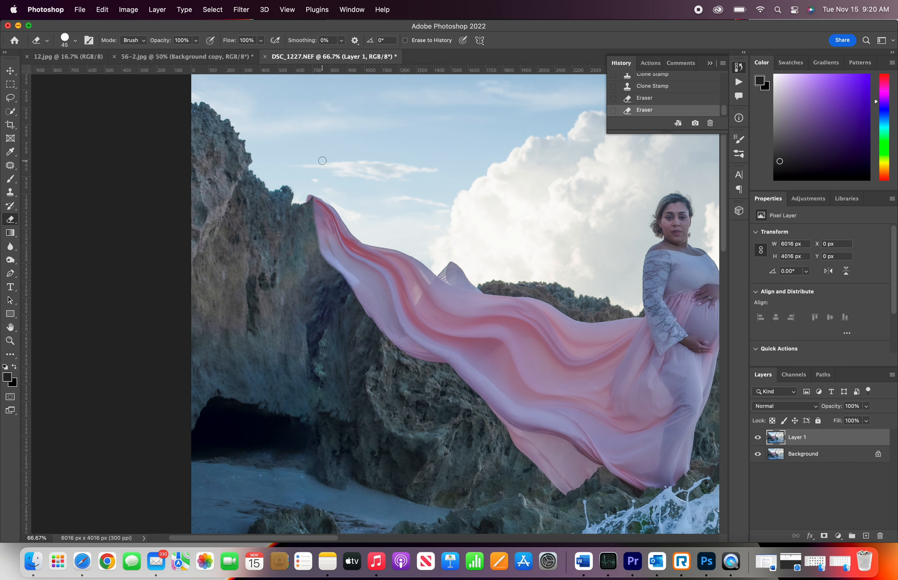
# Step: Review the whole retouched photo
pyautogui.press('super+minus')
pyautogui.press('super+minus')
pyautogui.press('super+minus')
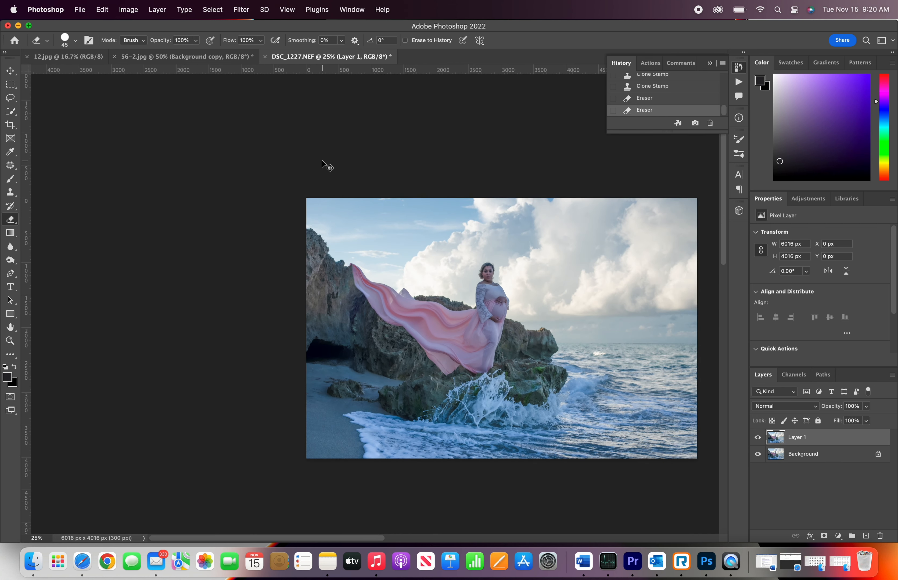
pyautogui.press('super+plus')
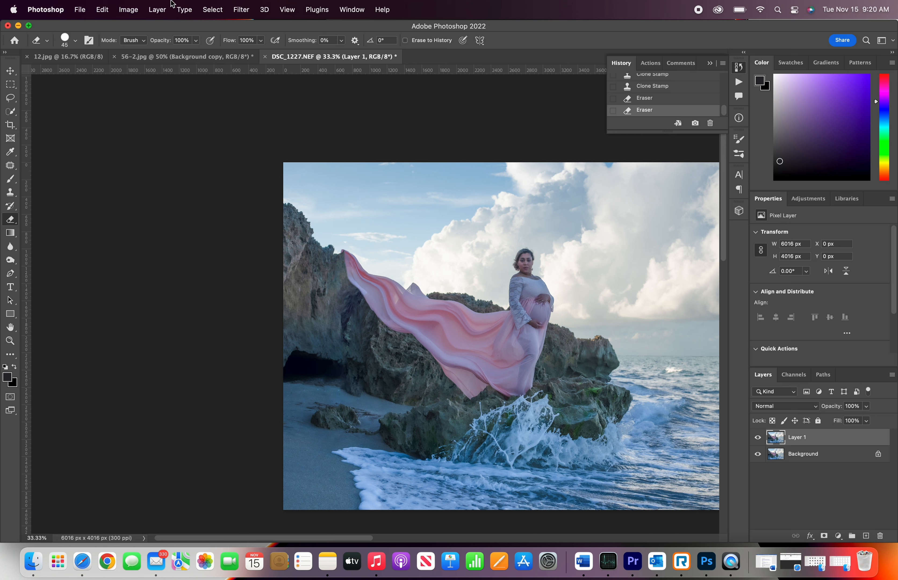
pyautogui.click(198, 4)
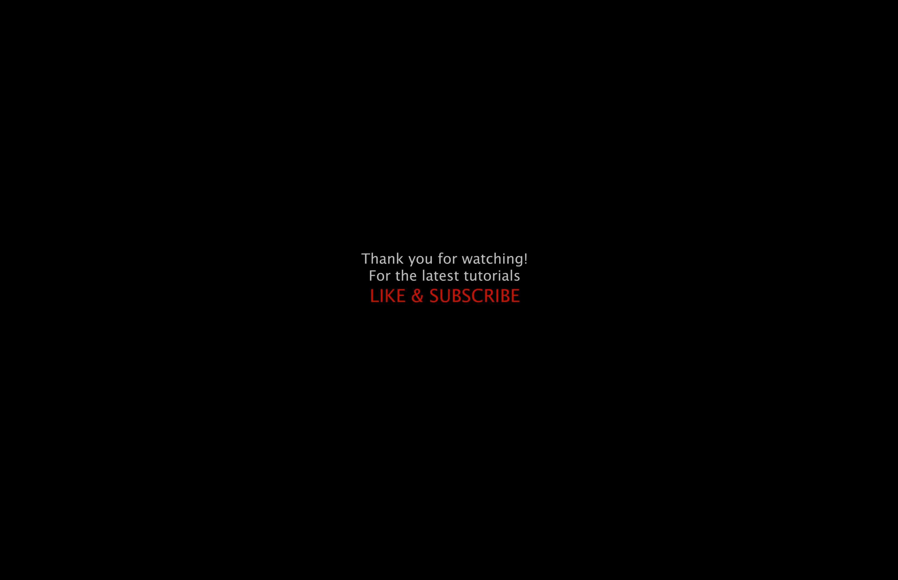